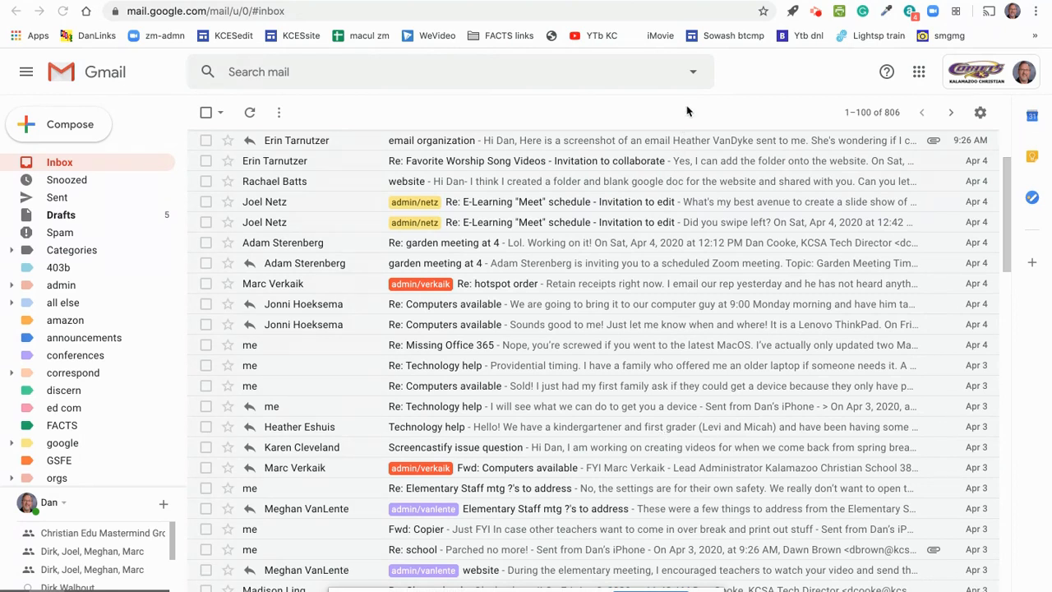
- Look through the inbox's message list, examining the senders, subjects and colored labels on the emails
scroll(684, 283, "down", 5)
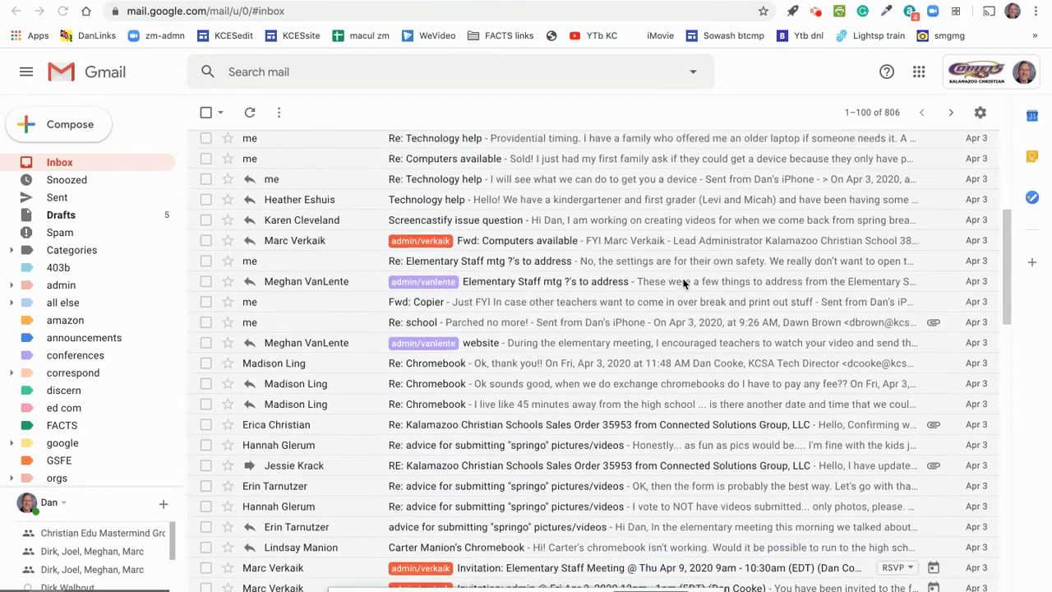
scroll(684, 283, "down", 10)
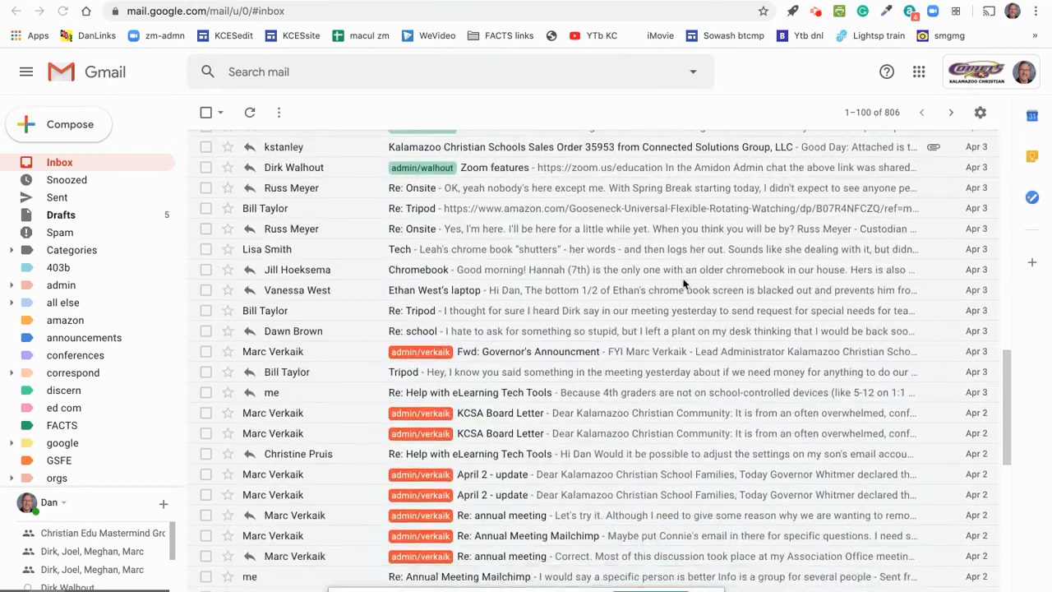
scroll(684, 283, "down", 5)
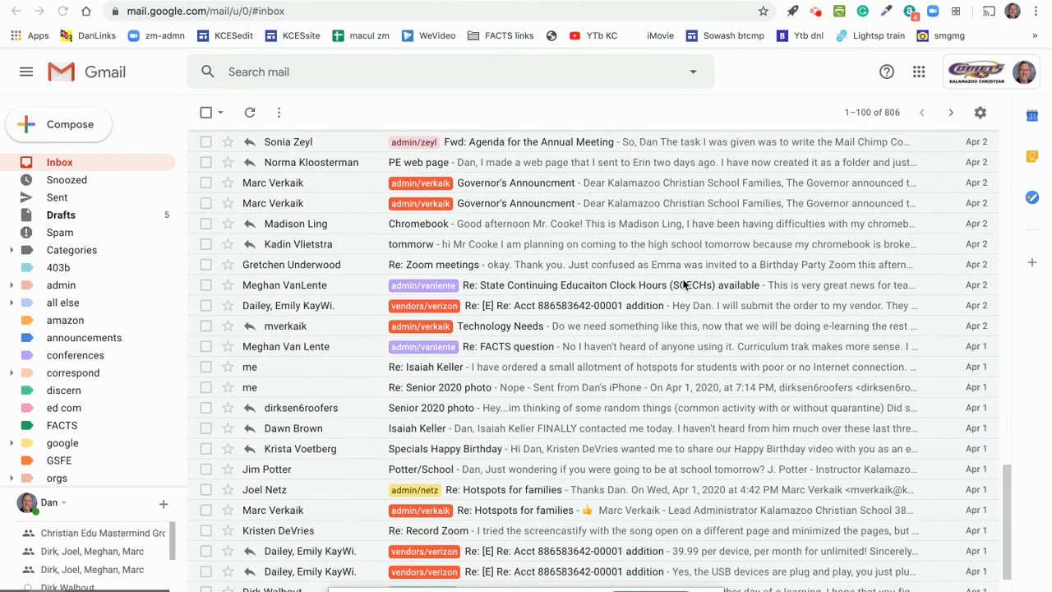
scroll(684, 284, "down", 3)
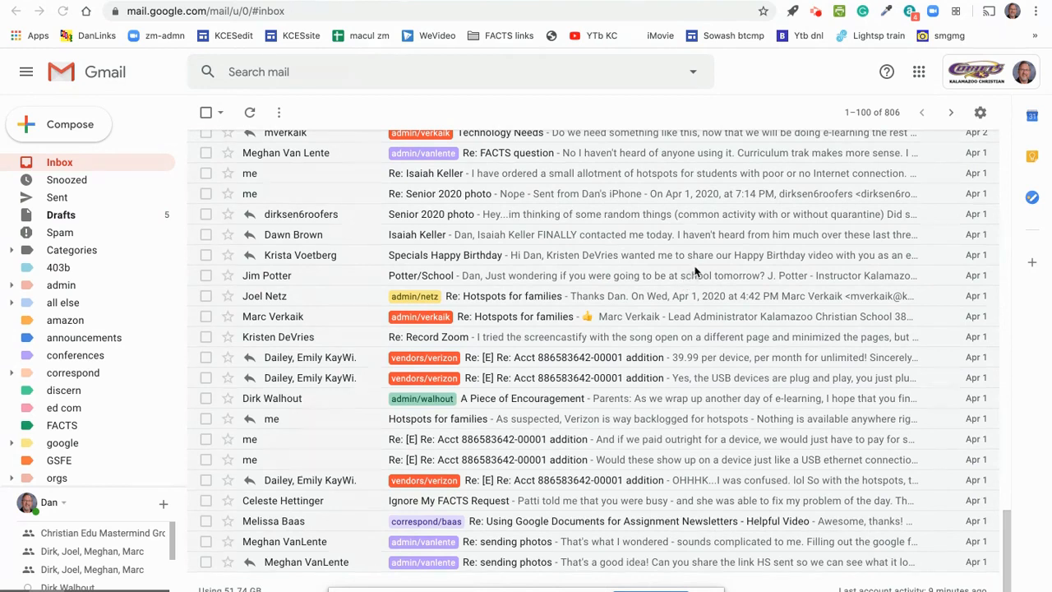
scroll(695, 272, "up", 2)
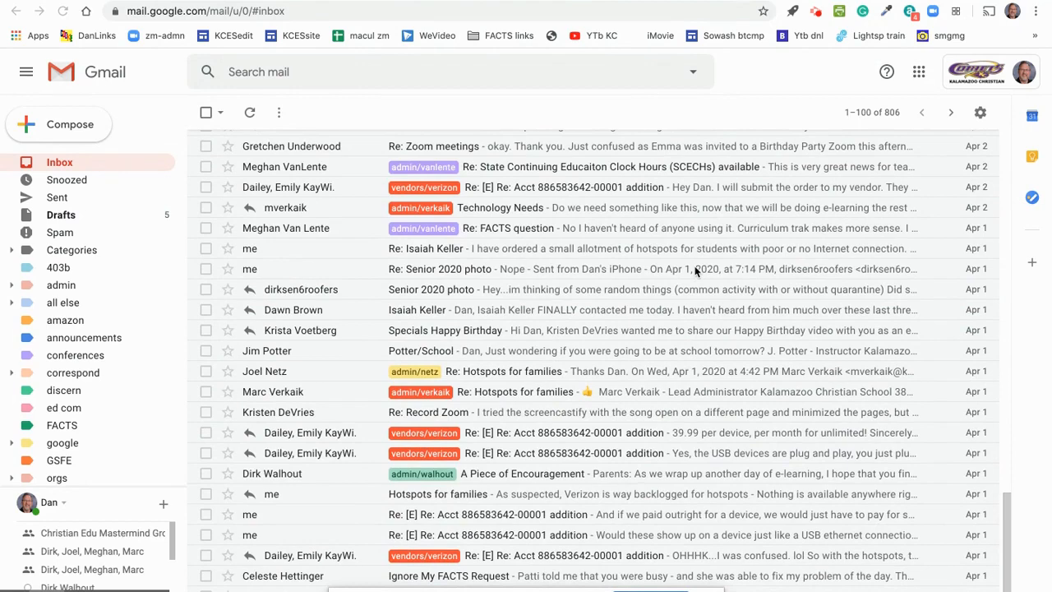
scroll(694, 271, "up", 10)
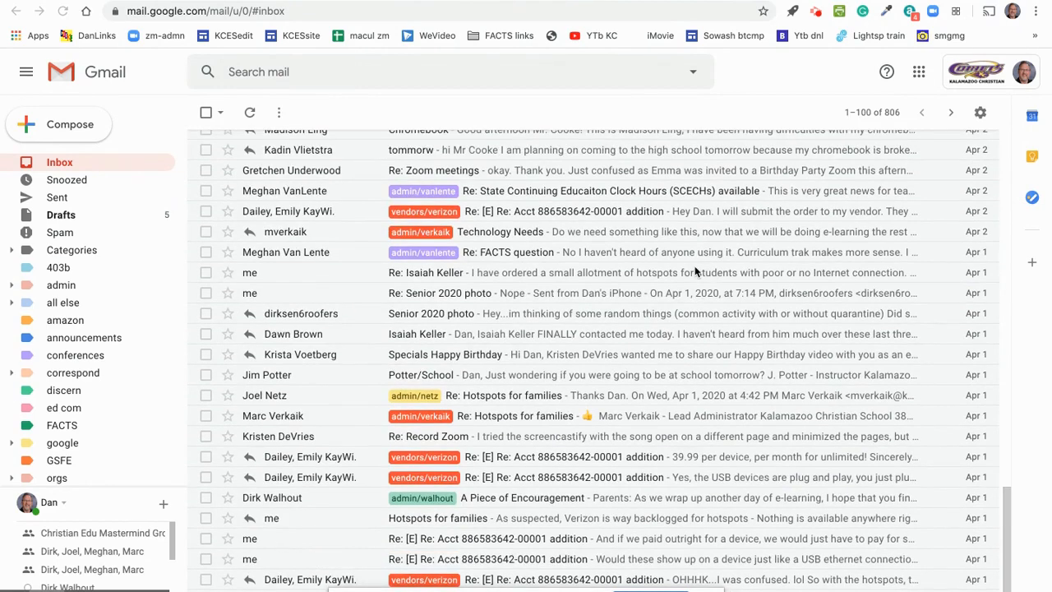
scroll(695, 271, "up", 12)
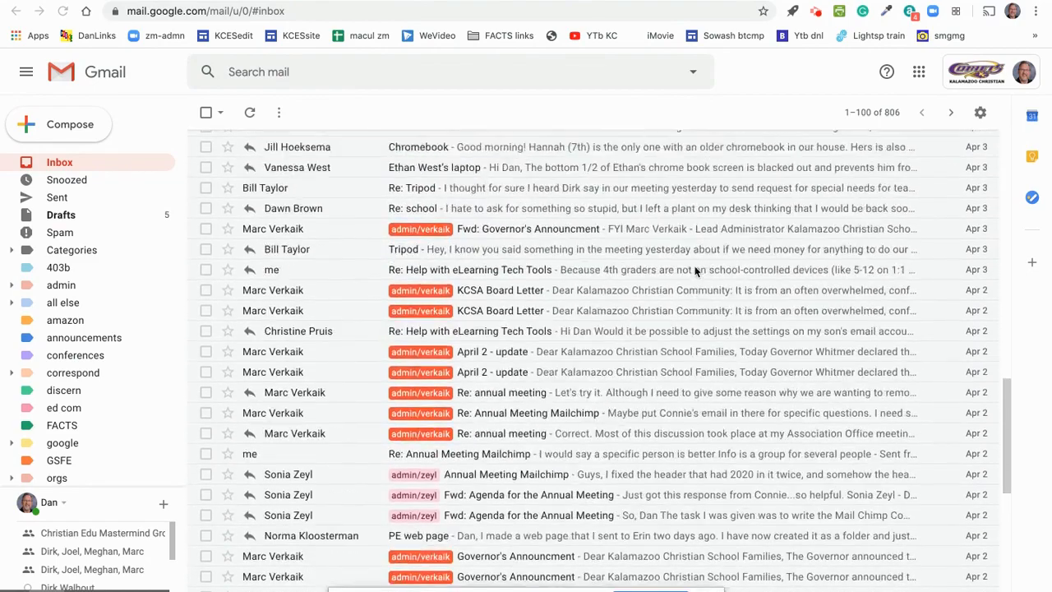
scroll(695, 272, "up", 12)
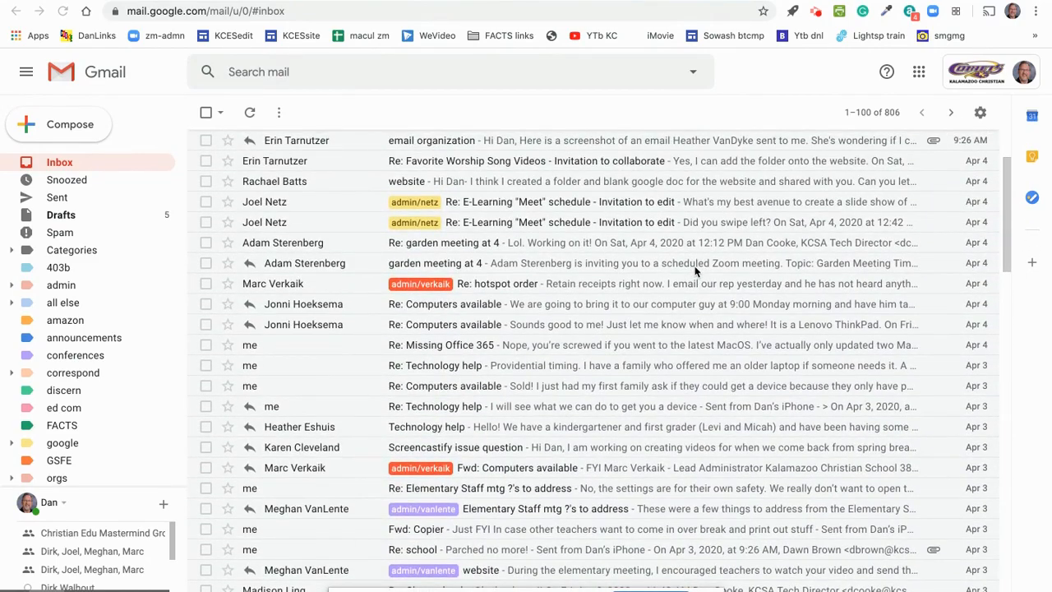
scroll(694, 271, "down", 7)
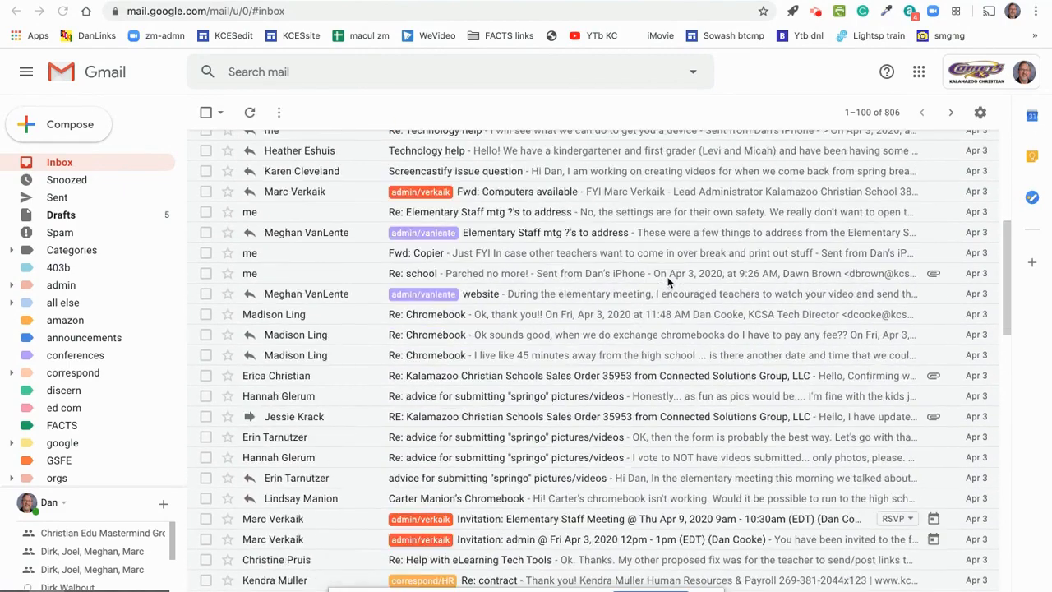
scroll(668, 281, "down", 15)
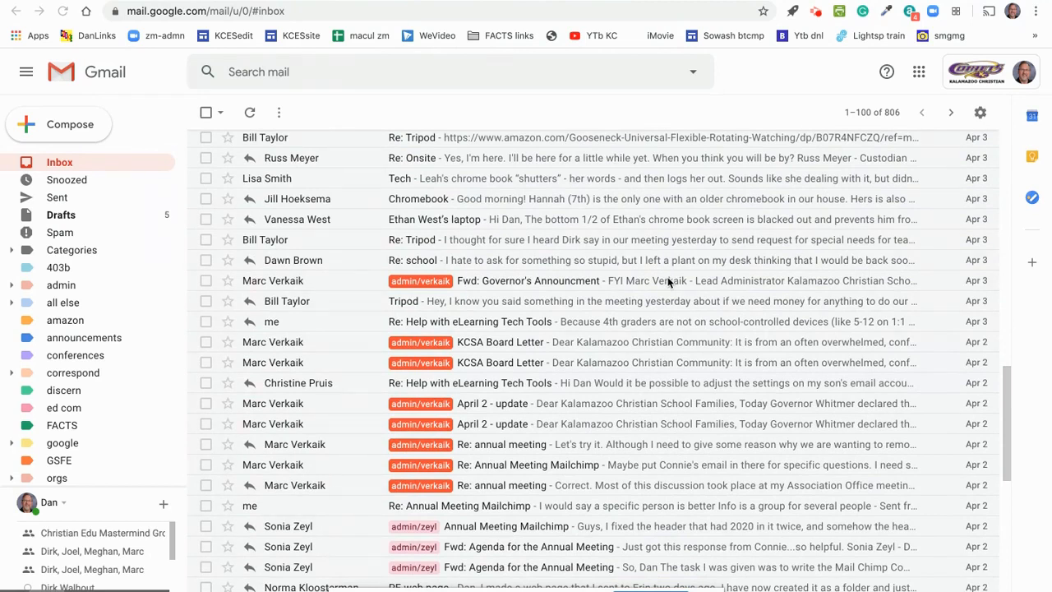
scroll(667, 281, "up", 1)
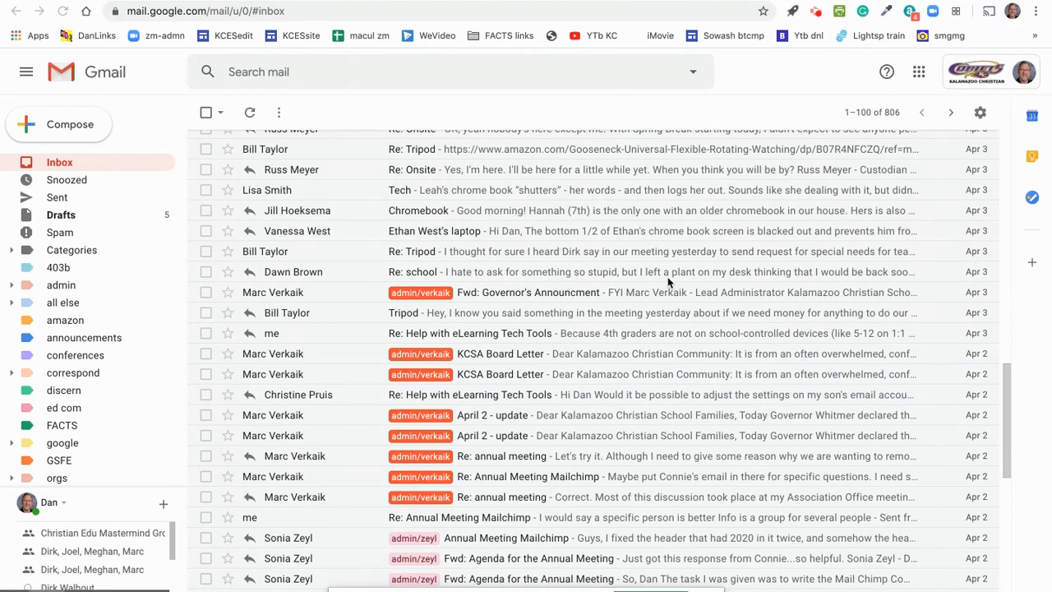
- Expand the admin label and view the emails filed under its first, third and fourth sublabels
left_click(14, 287)
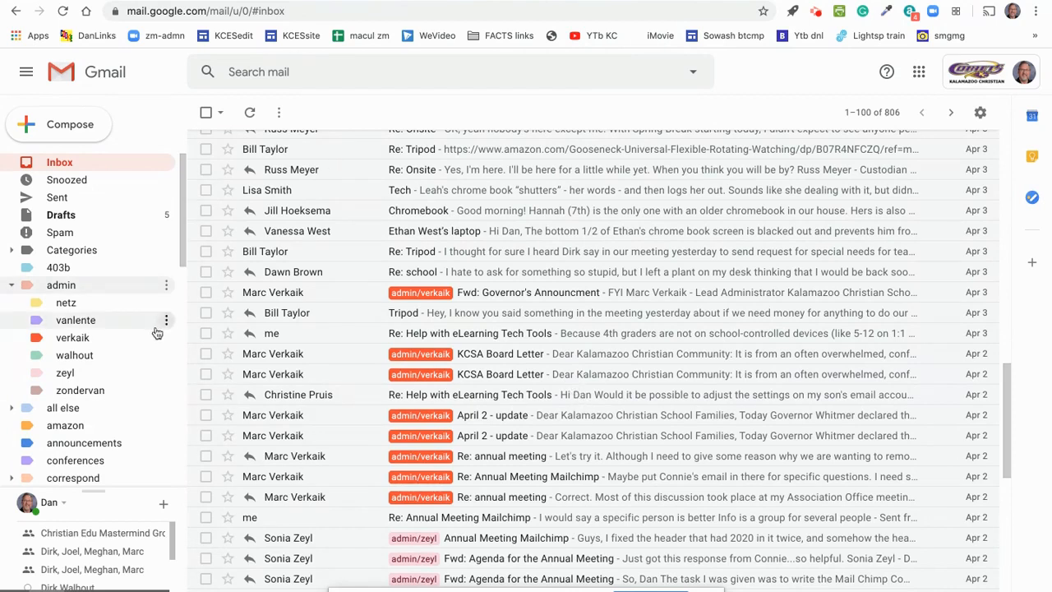
left_click(87, 310)
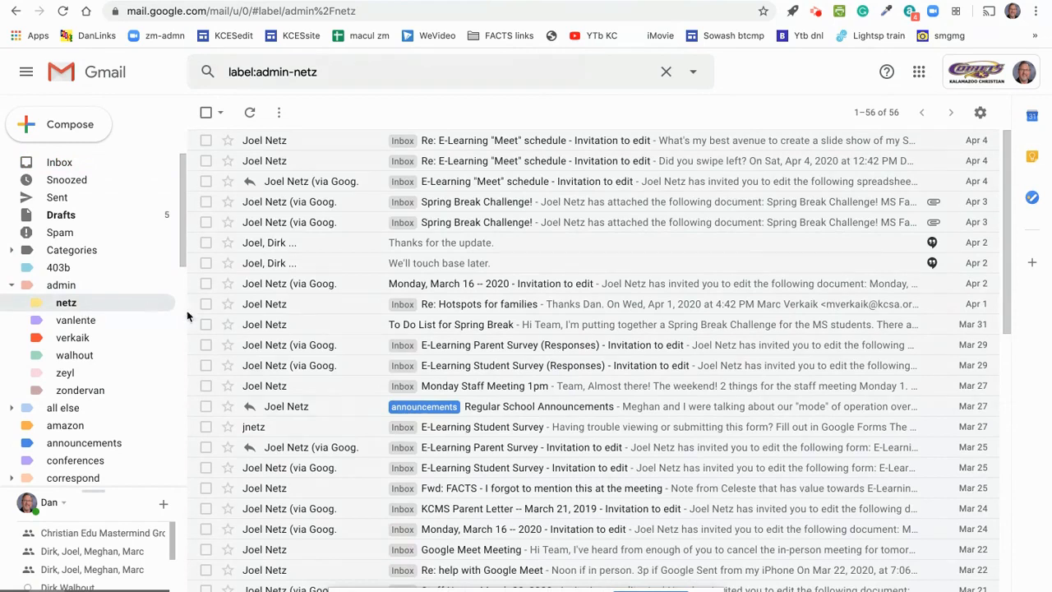
left_click(72, 345)
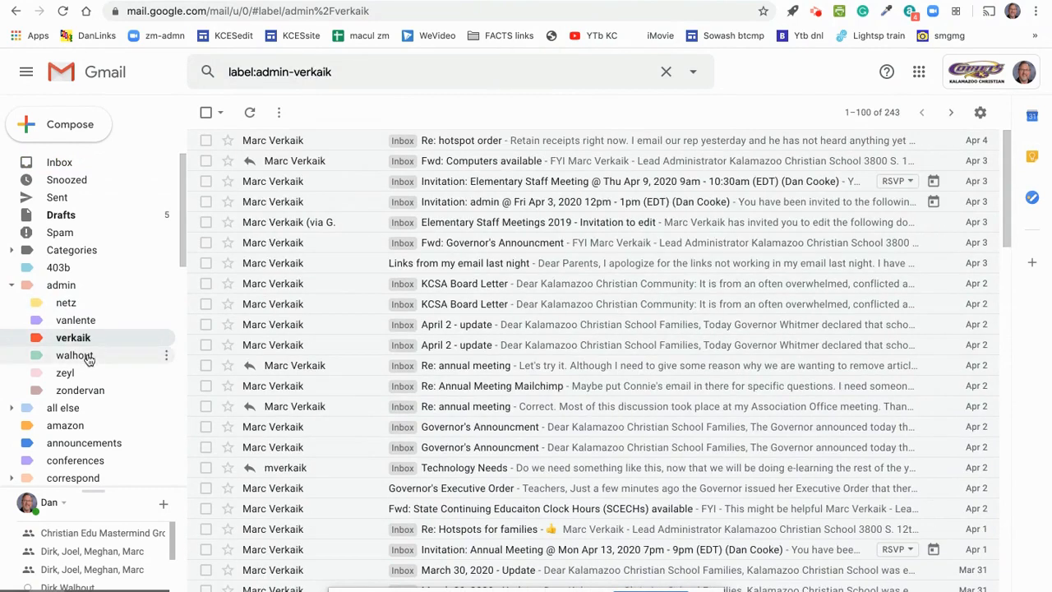
left_click(88, 359)
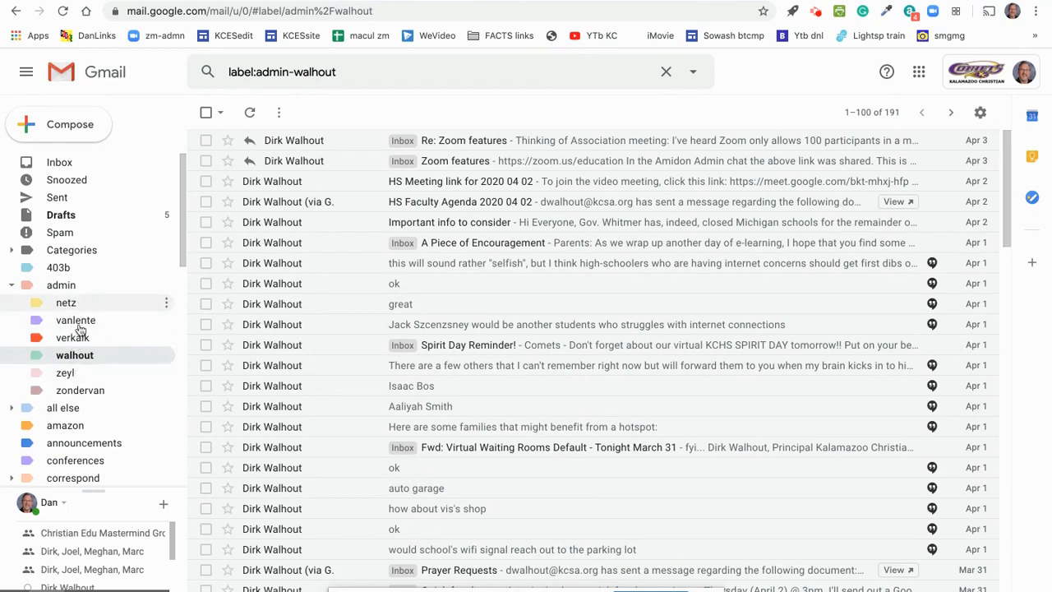
- Review the nested labels under admin and vendors, leaving the admin label collapsed
left_click(12, 286)
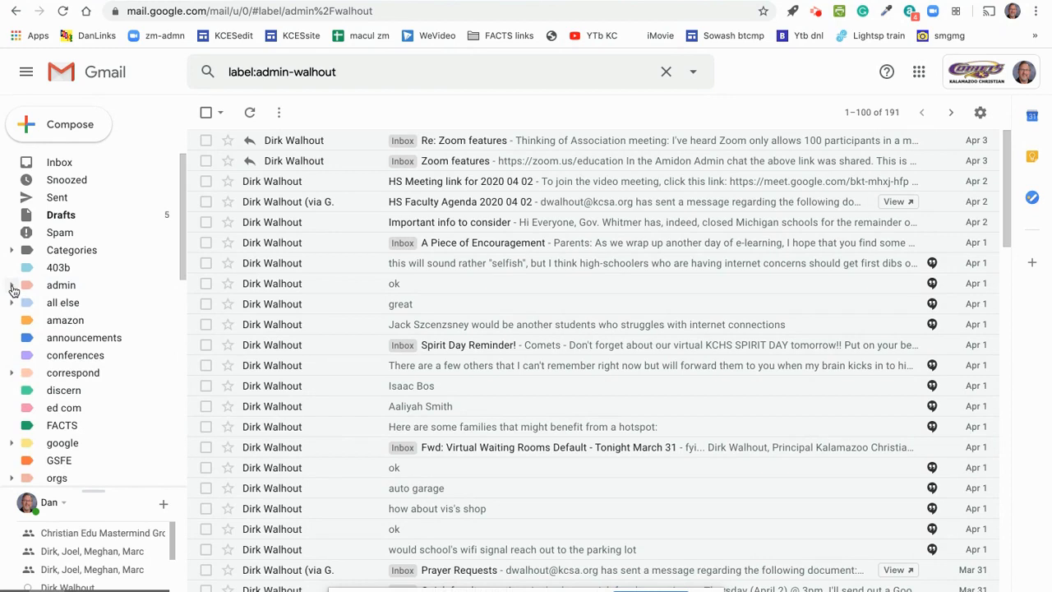
left_click(12, 285)
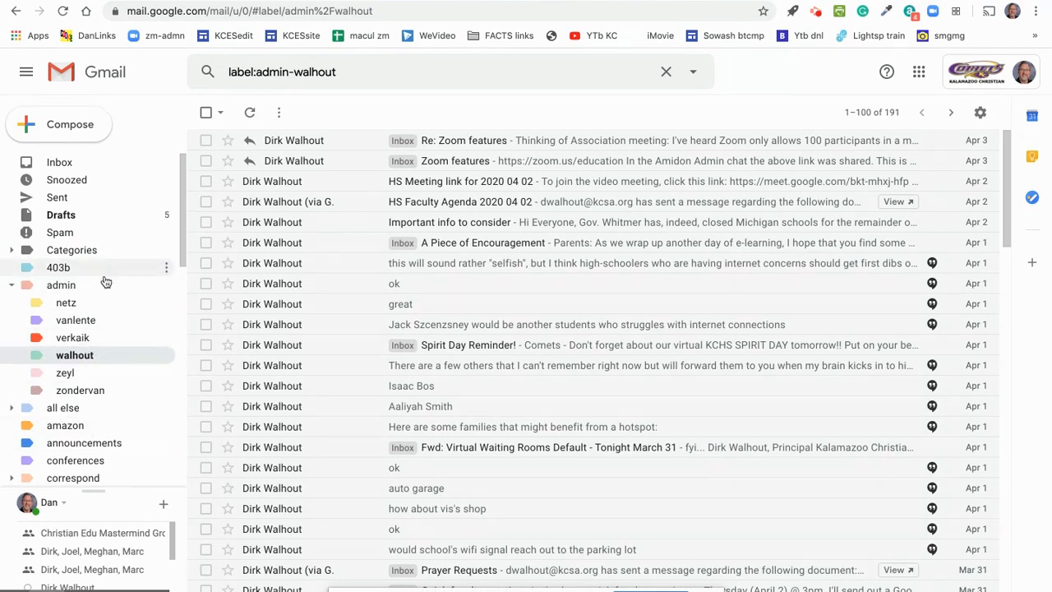
scroll(105, 282, "down", 10)
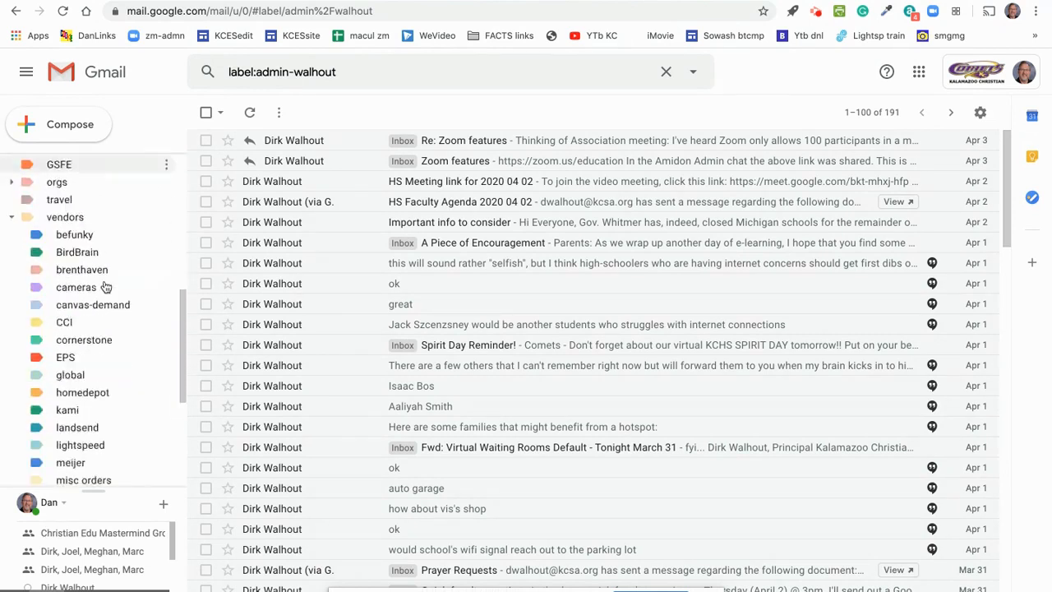
scroll(105, 286, "up", 10)
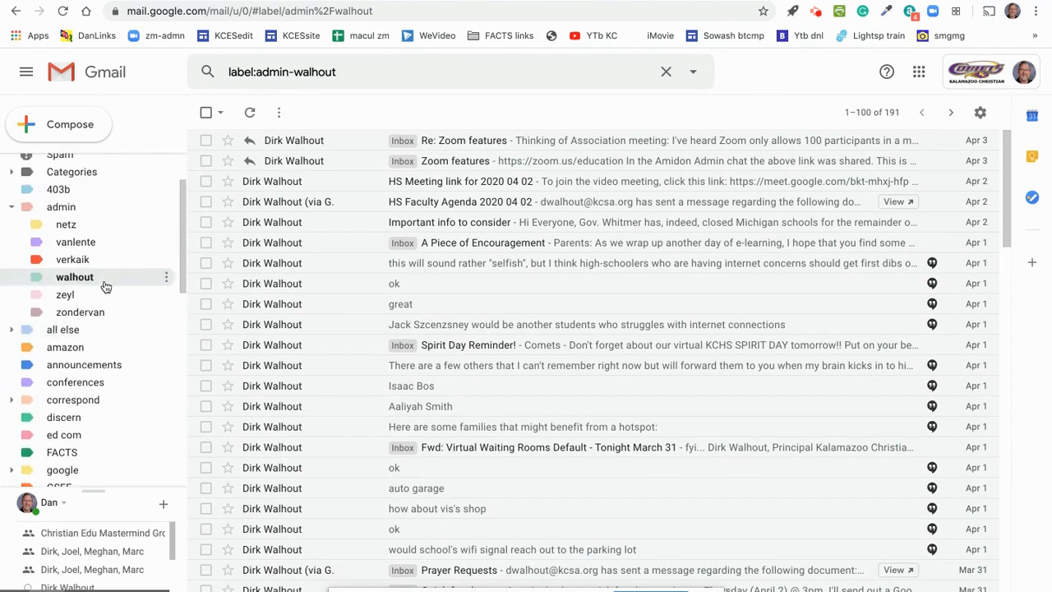
scroll(106, 286, "up", 1)
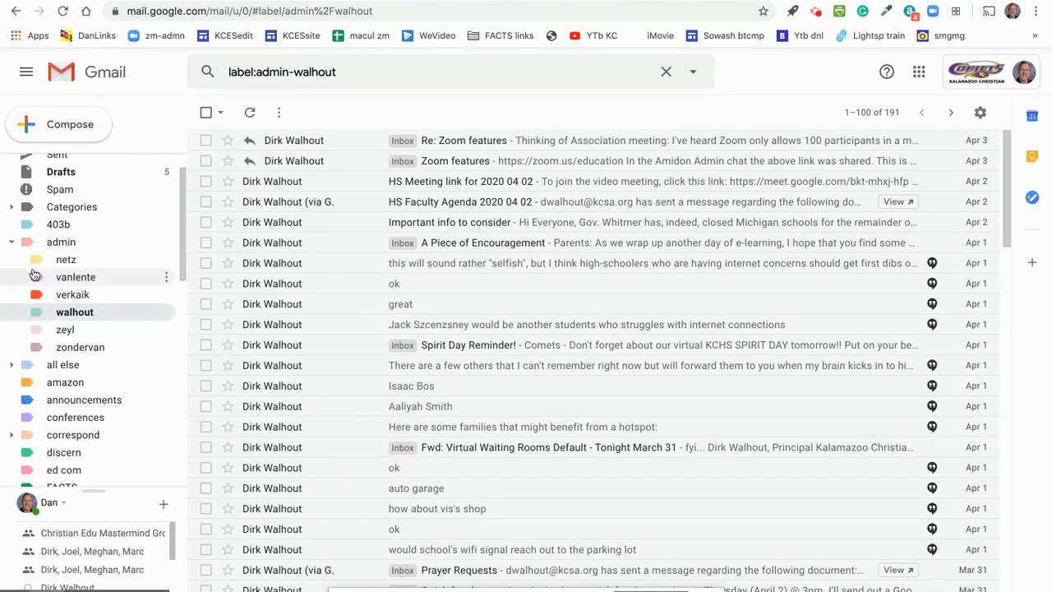
left_click(13, 246)
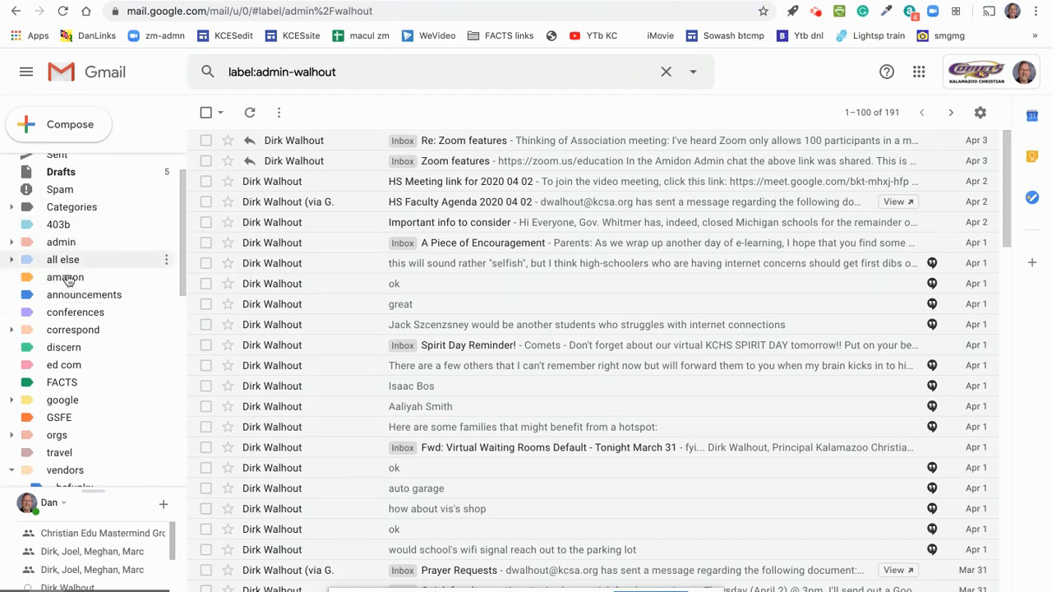
- View the emails under the amazon label, read the HP Smart Buy Chromebook 11 order confirmation, and return to that label's list
left_click(66, 279)
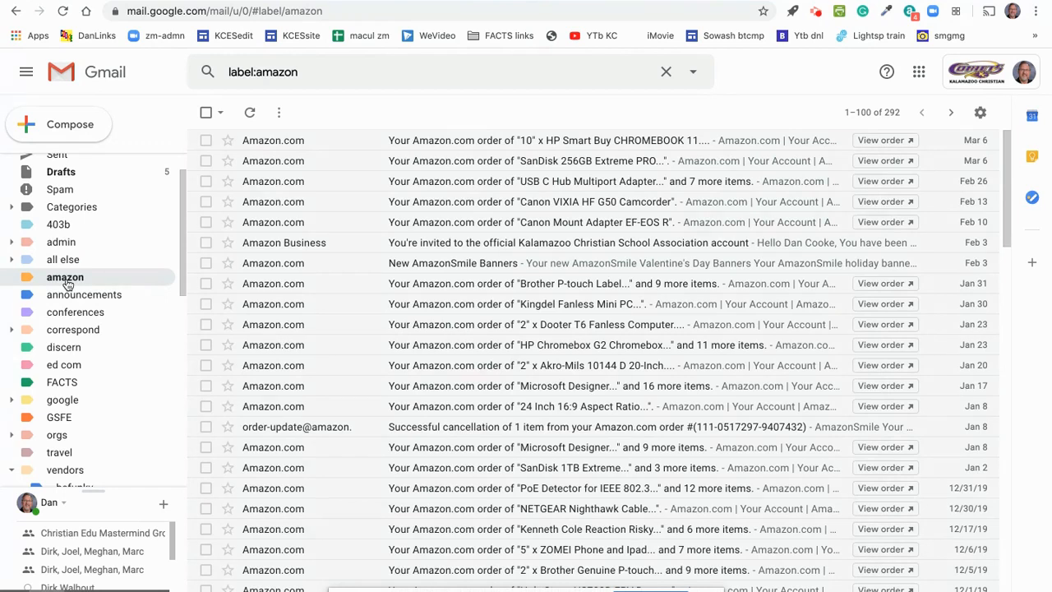
left_click(450, 145)
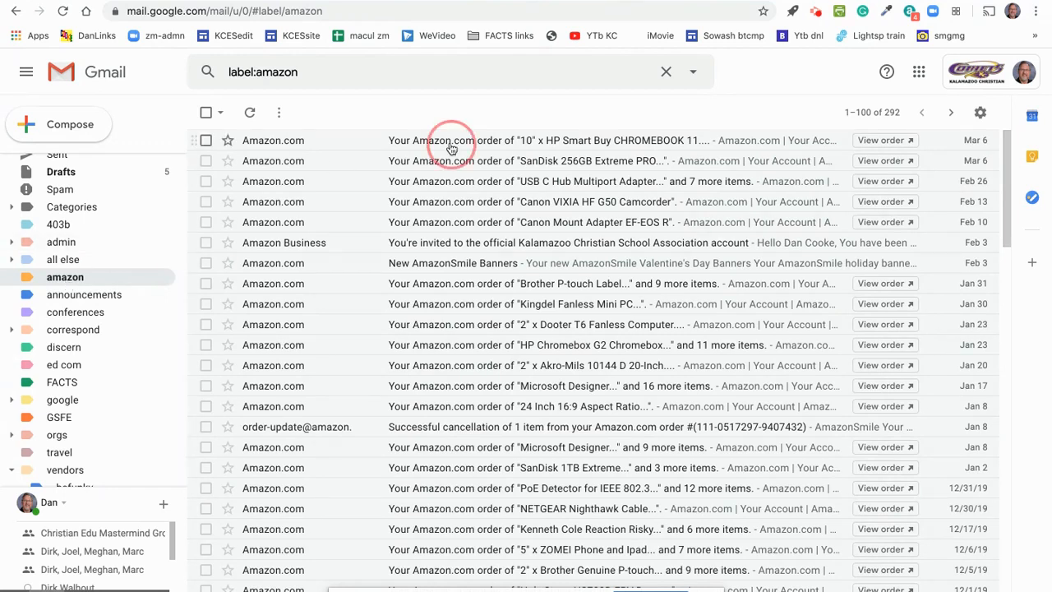
scroll(465, 289, "down", 1)
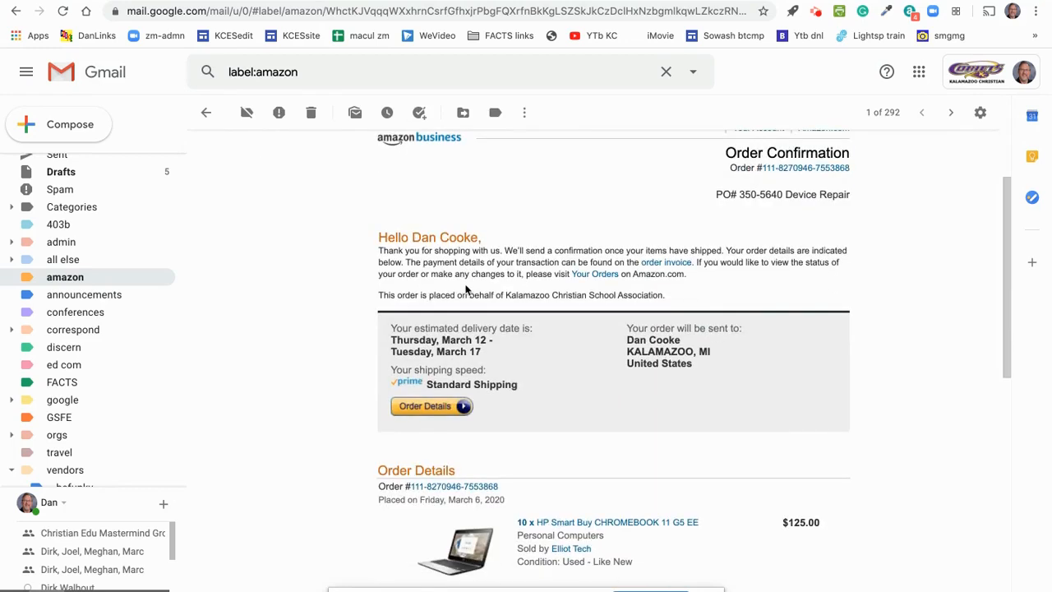
left_click(69, 283)
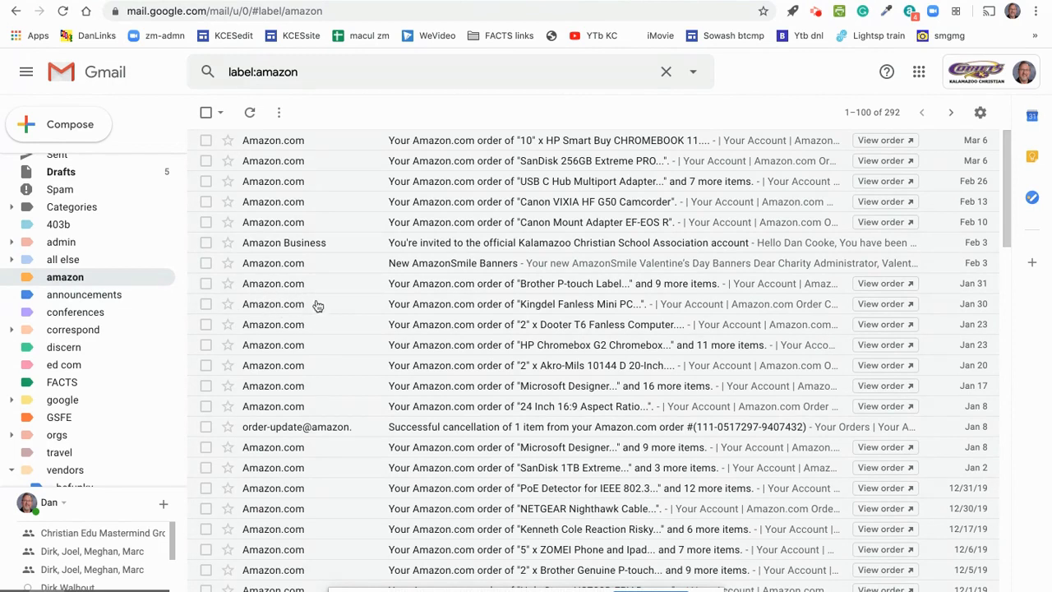
- Show the emails filed under the announcements label and look back through the older messages
left_click(64, 302)
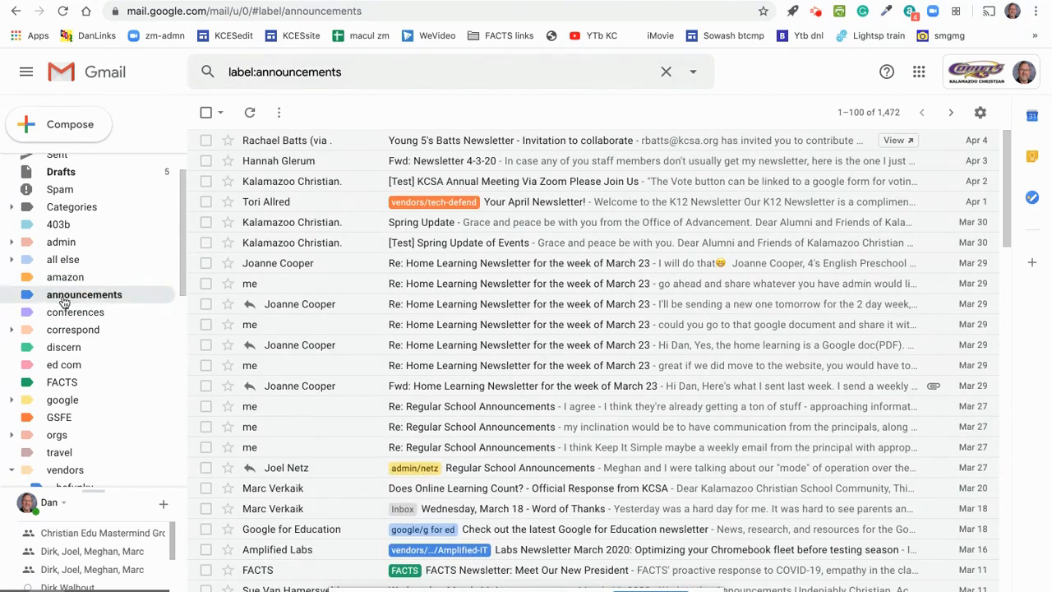
scroll(625, 246, "down", 1)
scroll(625, 248, "down", 8)
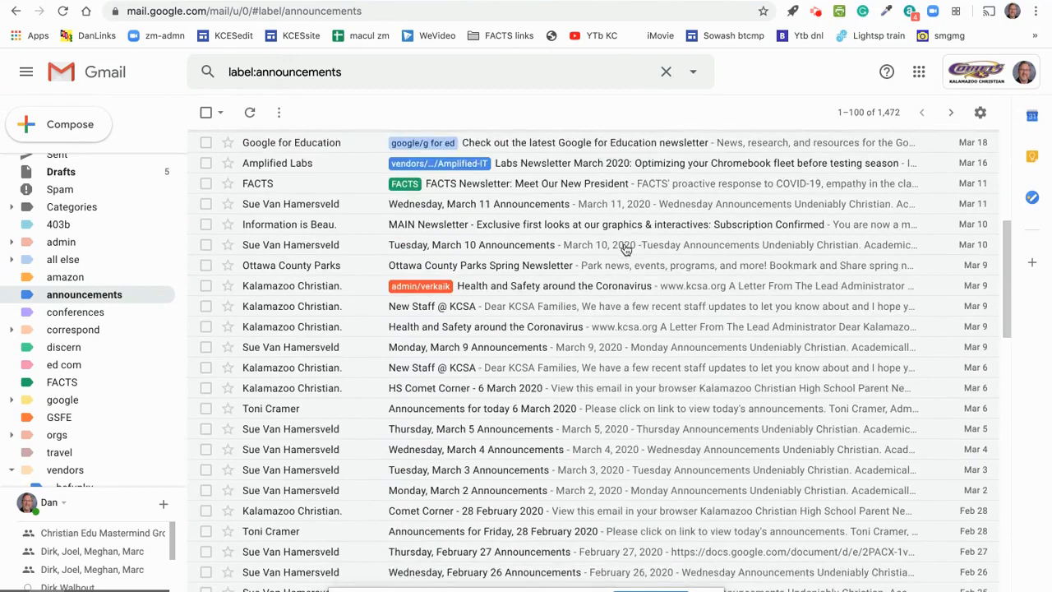
scroll(624, 249, "down", 3)
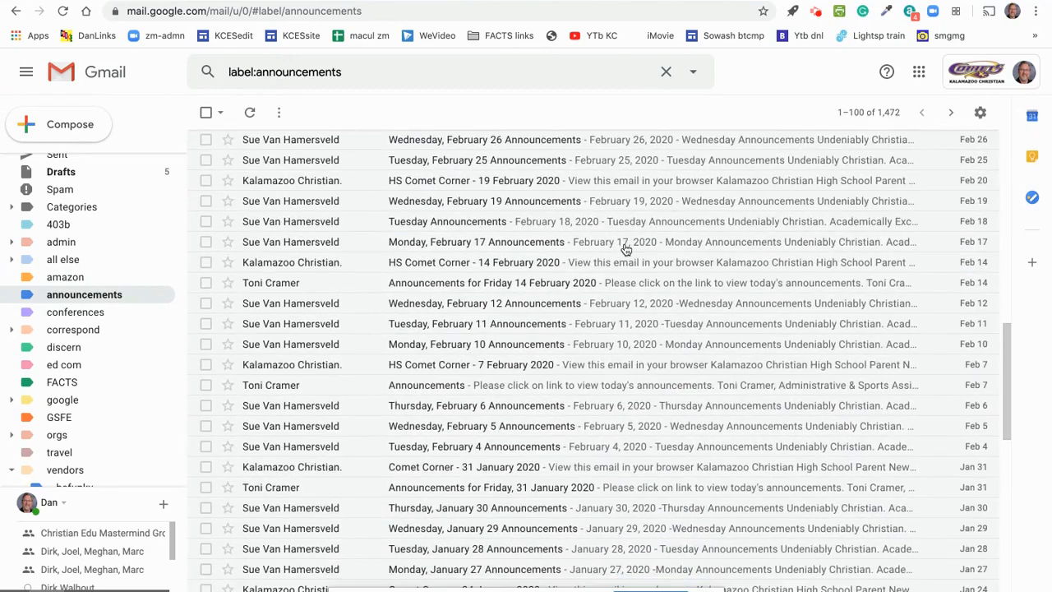
scroll(625, 248, "down", 5)
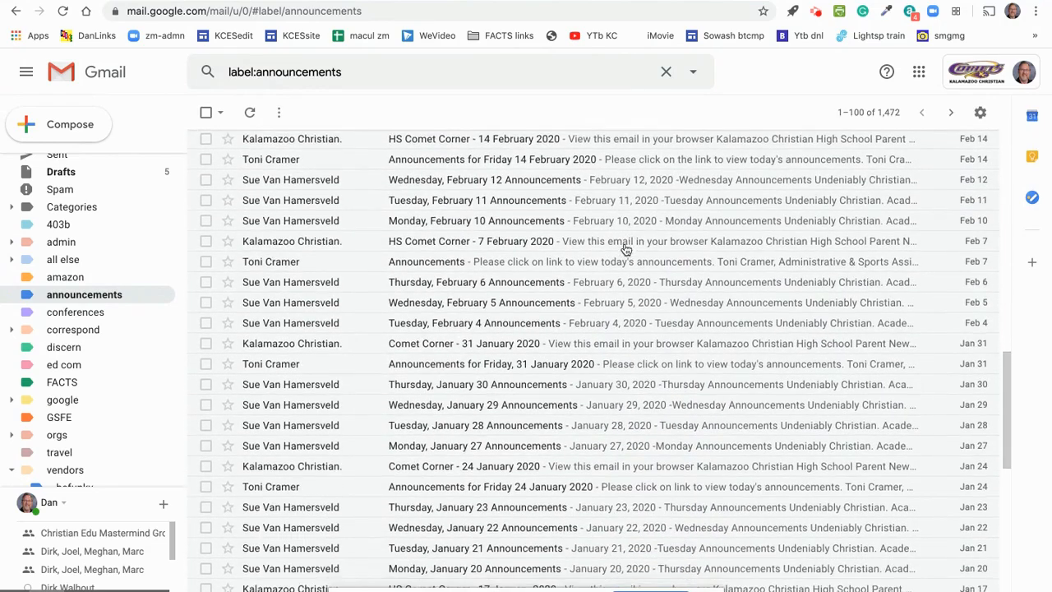
scroll(624, 248, "down", 6)
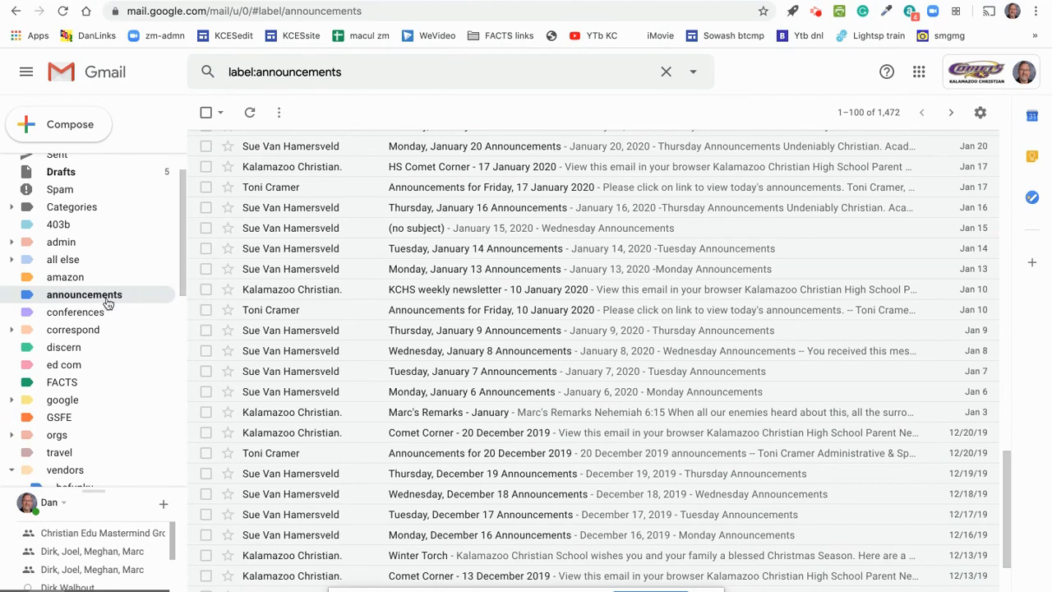
- Show the emails under the google label and expand it to review its sublabels
scroll(106, 305, "down", 3)
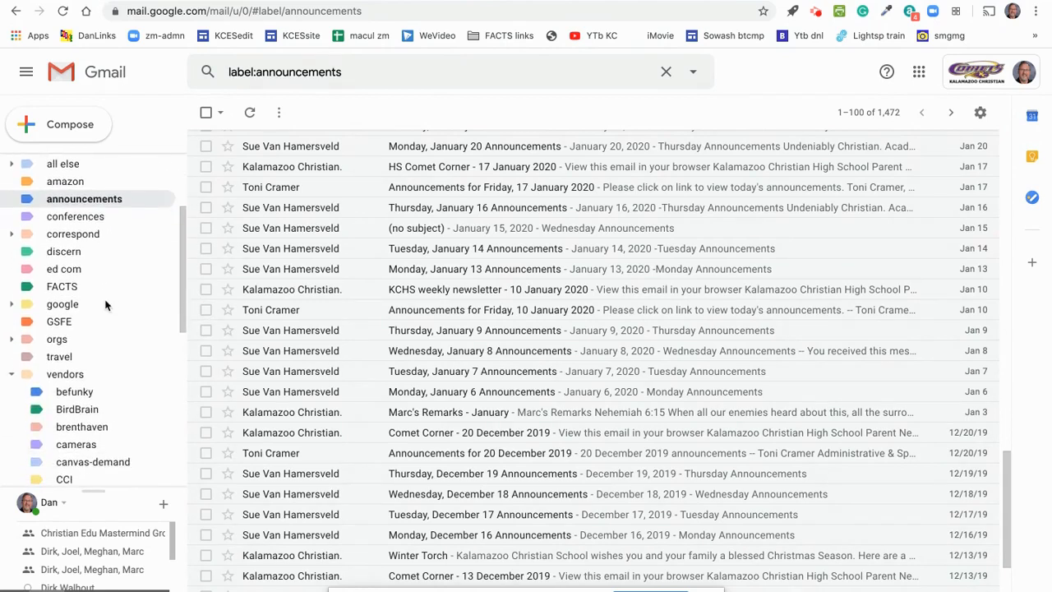
left_click(105, 305)
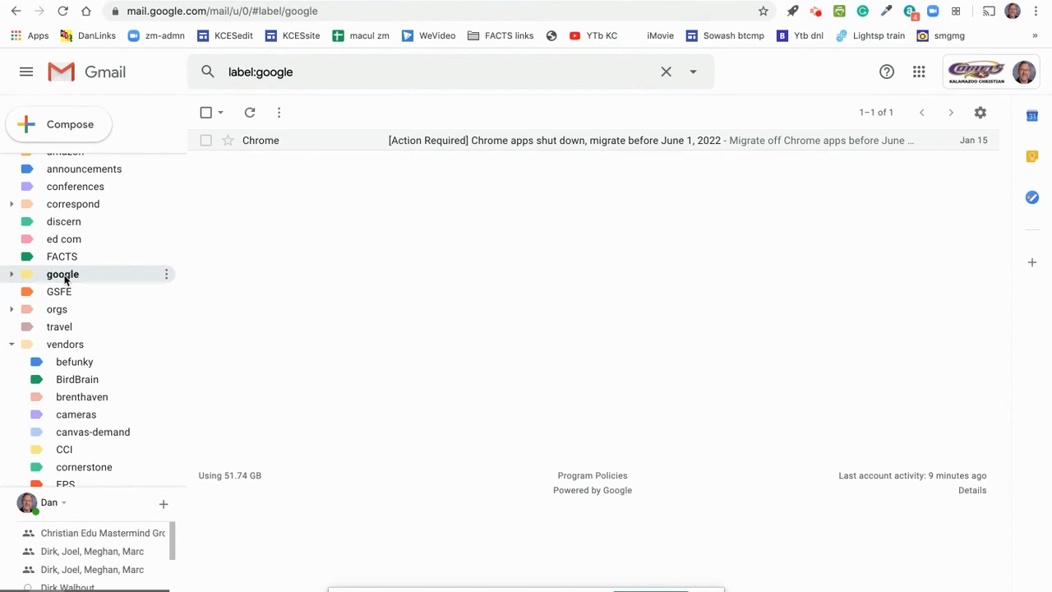
left_click(11, 274)
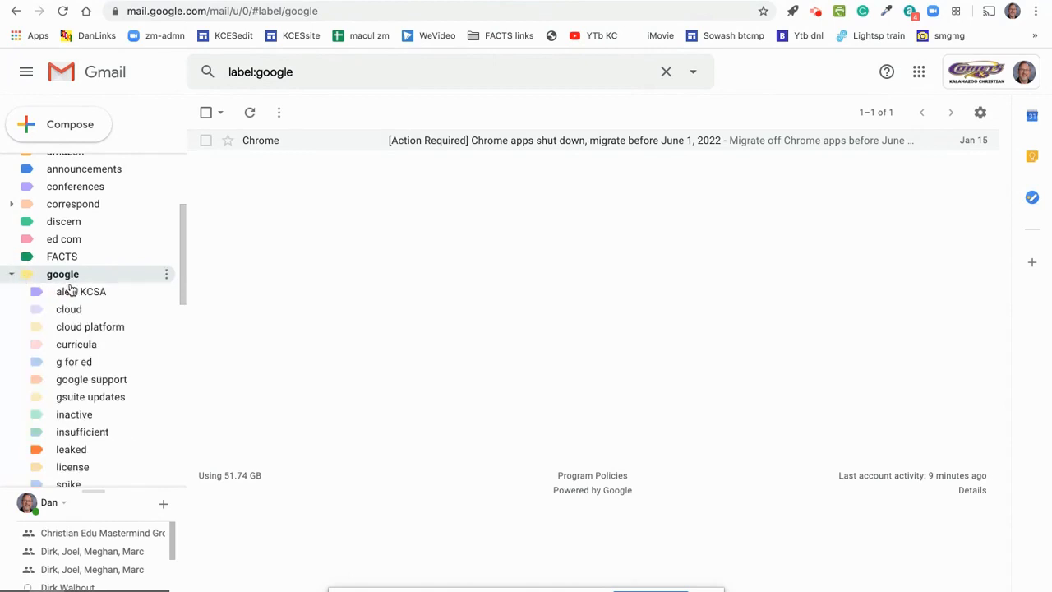
scroll(70, 289, "down", 1)
left_click(58, 239)
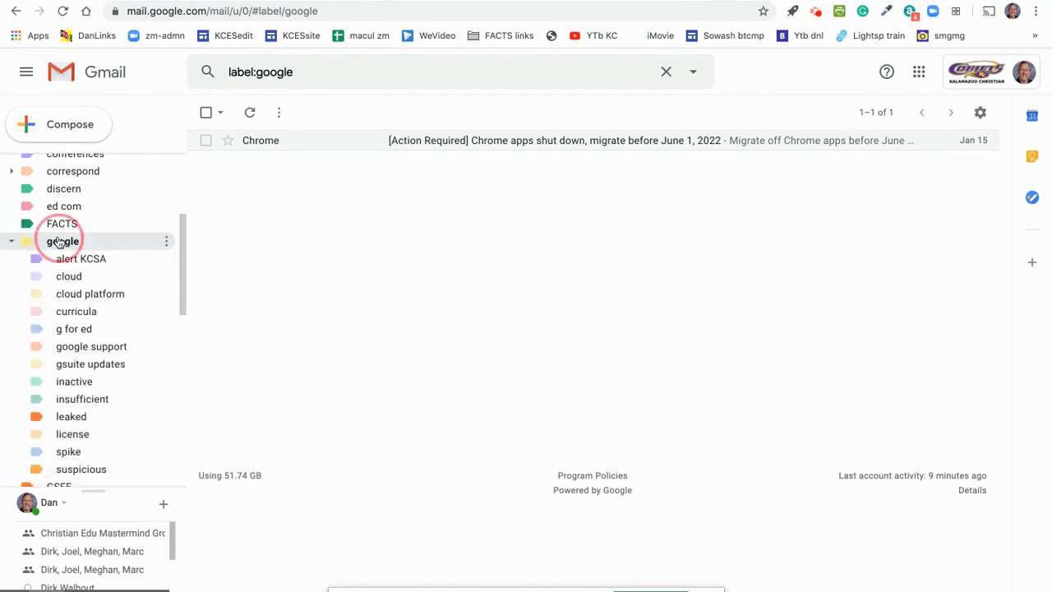
scroll(100, 271, "down", 1)
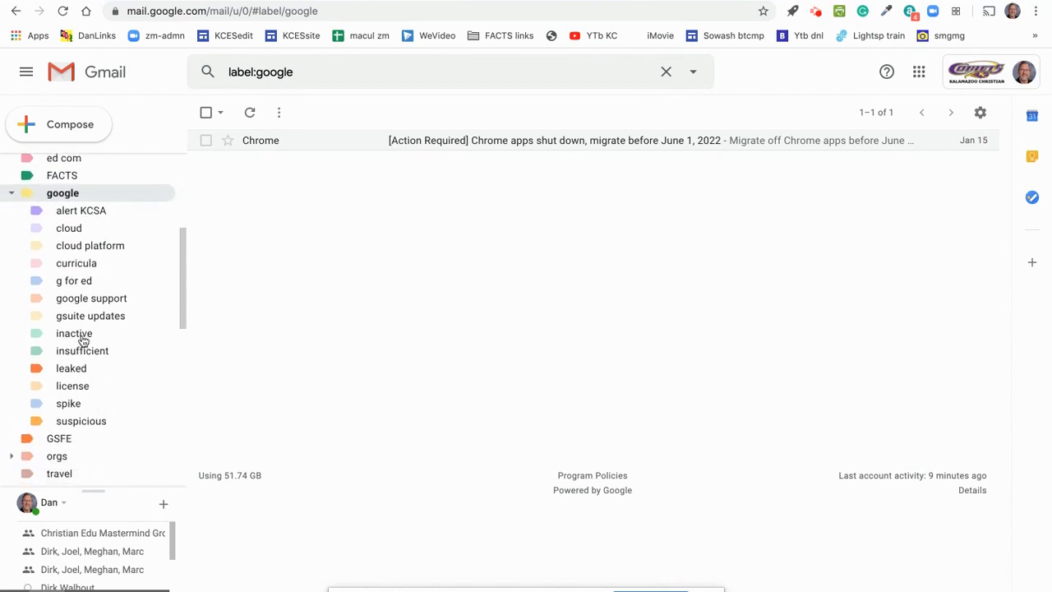
- Show the emails under the curricula and spike sublabels of google, looking through the older spam alerts
left_click(83, 270)
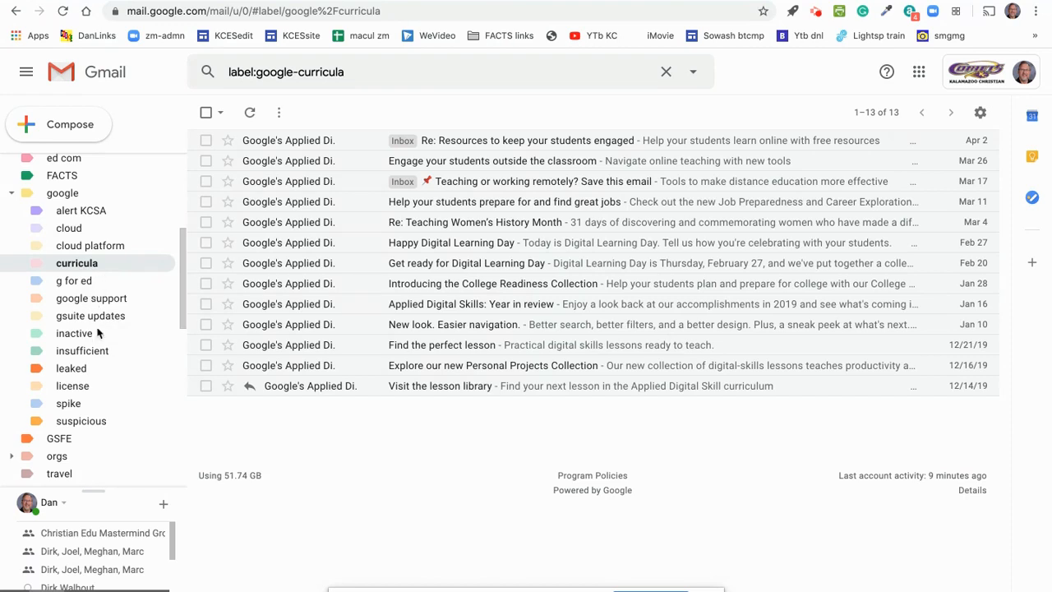
left_click(71, 409)
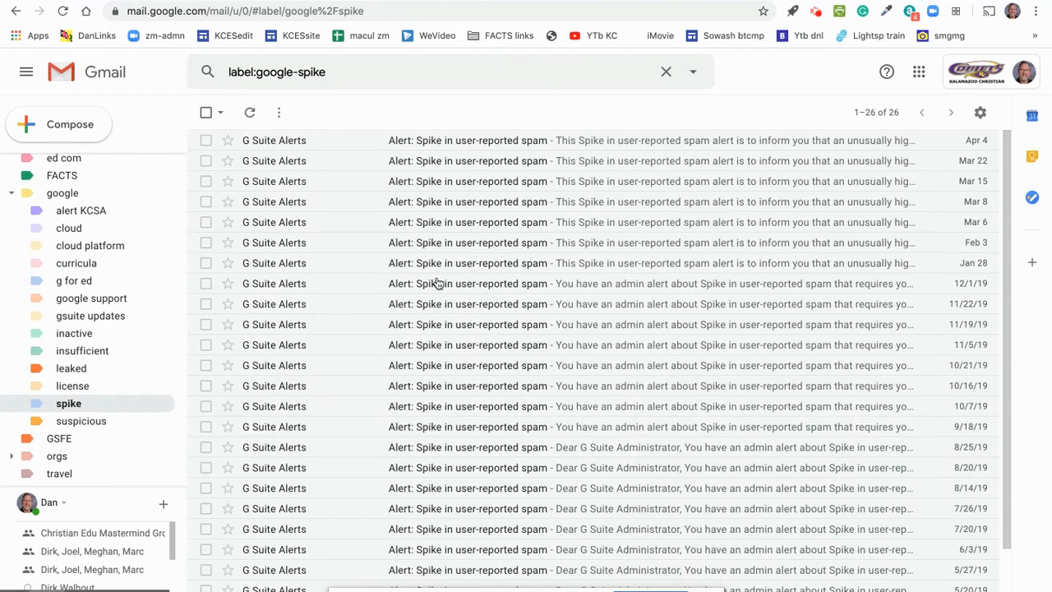
scroll(456, 356, "down", 2)
scroll(456, 355, "up", 2)
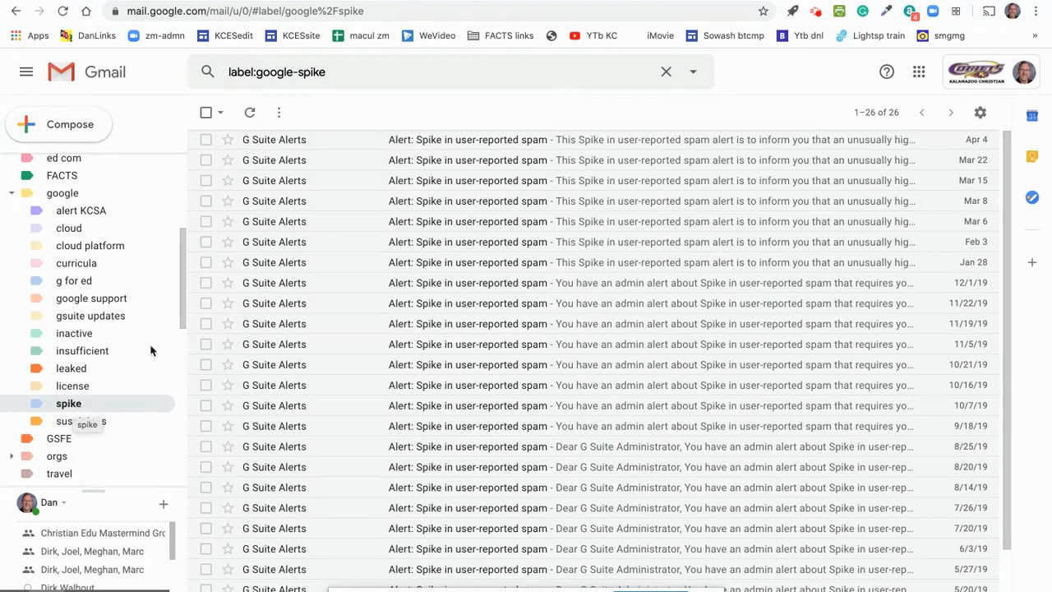
- Show the emails under google's suspicious sublabel and look back through the alerts to the oldest ones
left_click(79, 423)
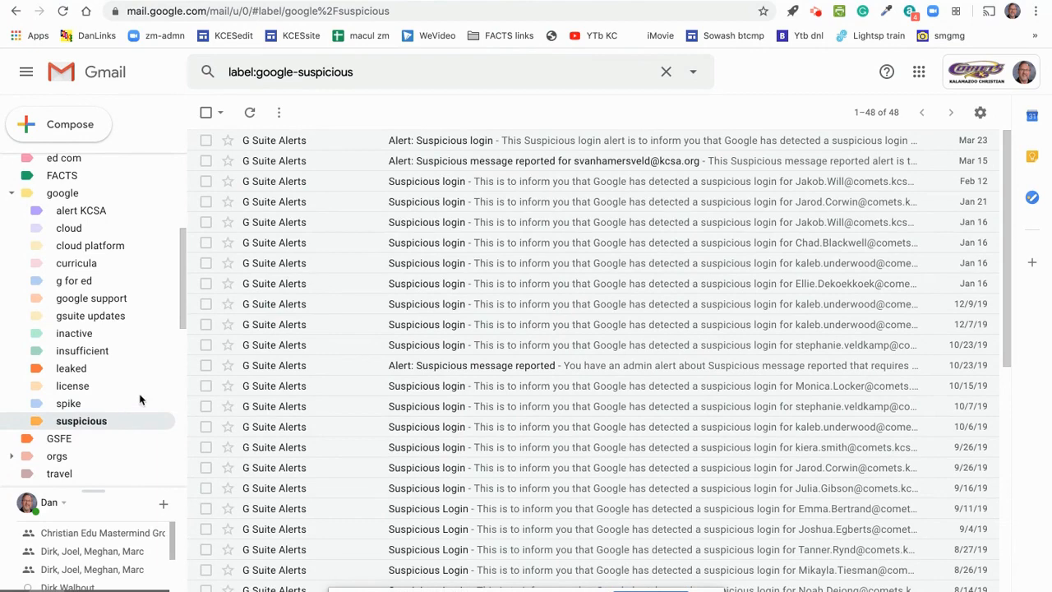
scroll(454, 301, "down", 3)
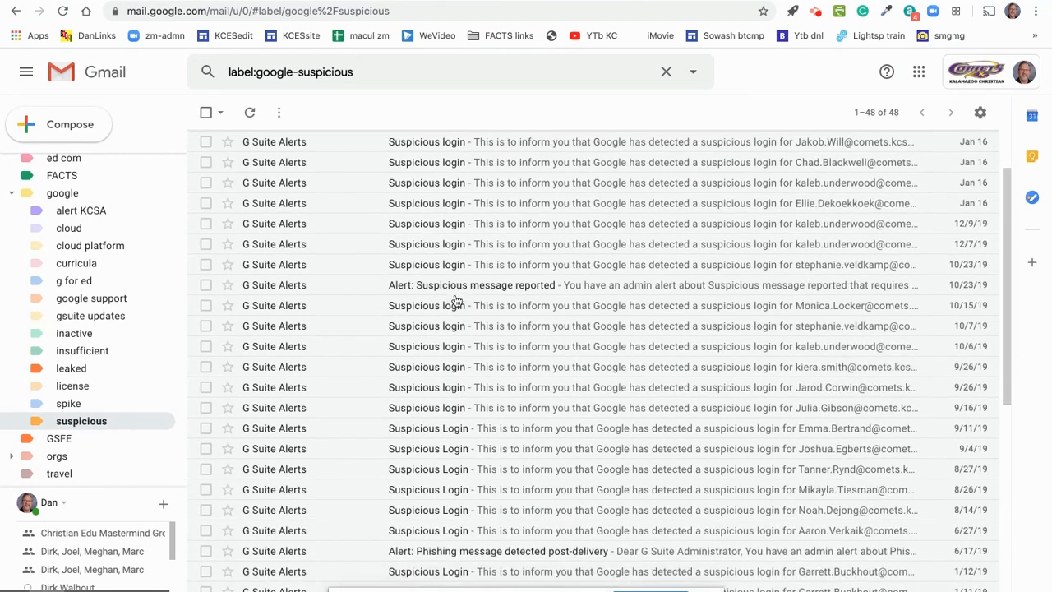
scroll(455, 301, "up", 3)
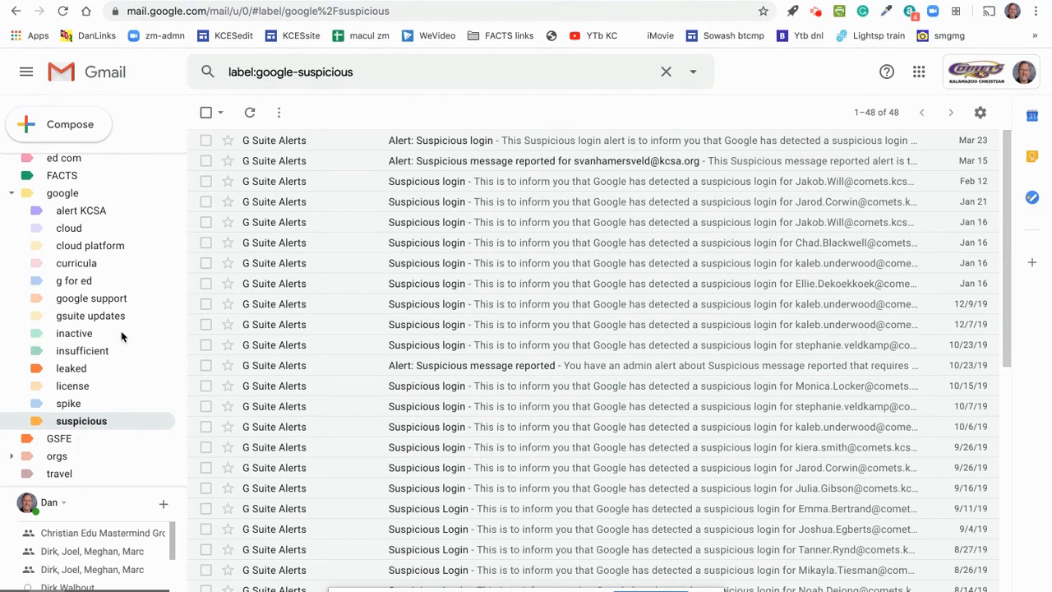
left_click(75, 421)
scroll(498, 246, "down", 10)
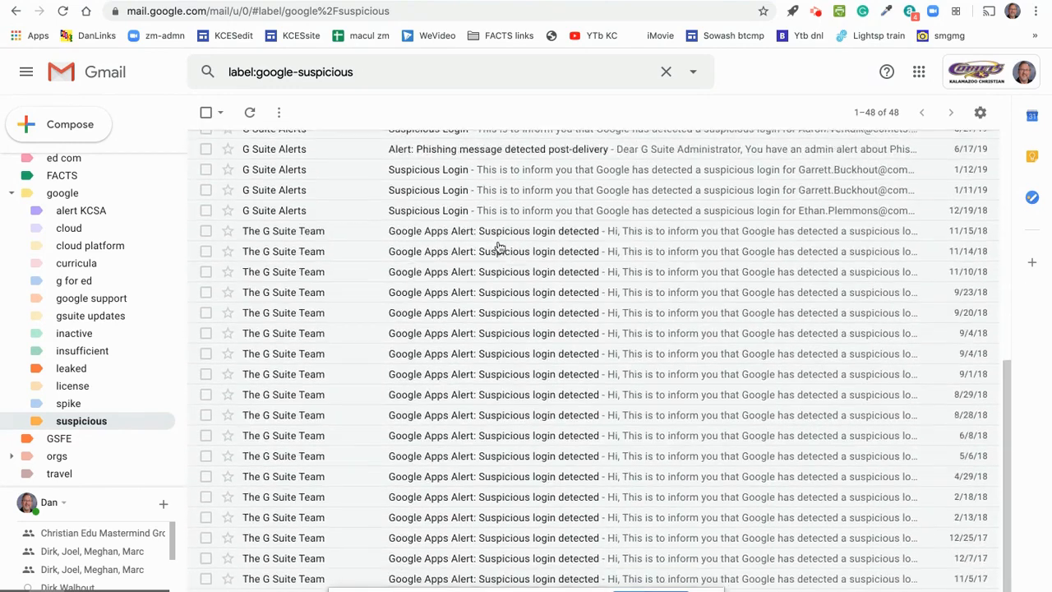
scroll(498, 247, "down", 2)
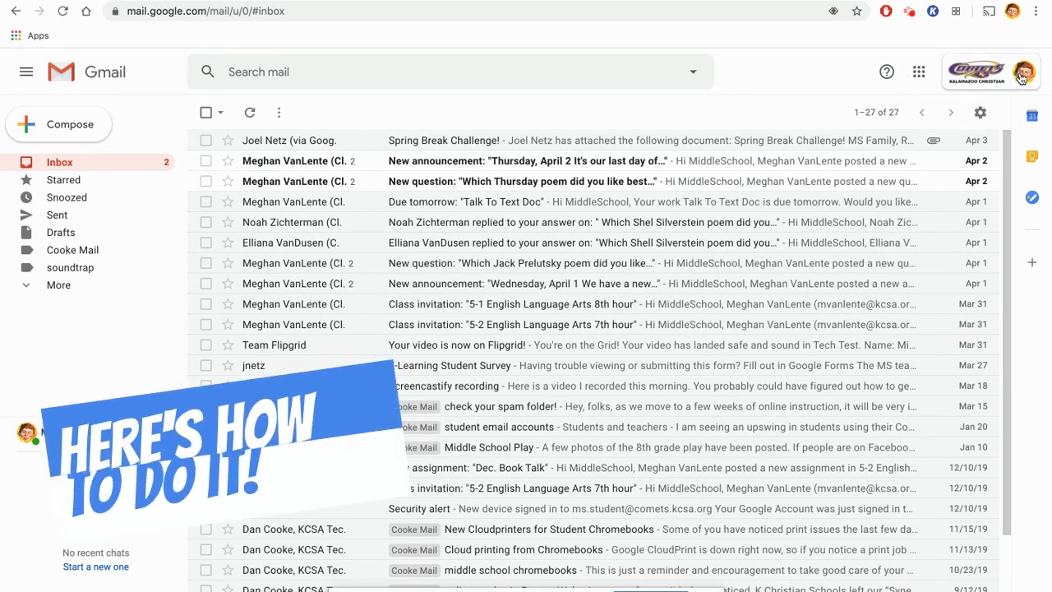
- Check which account is signed in on the middle school student mailbox and look through its inbox
left_click(1016, 78)
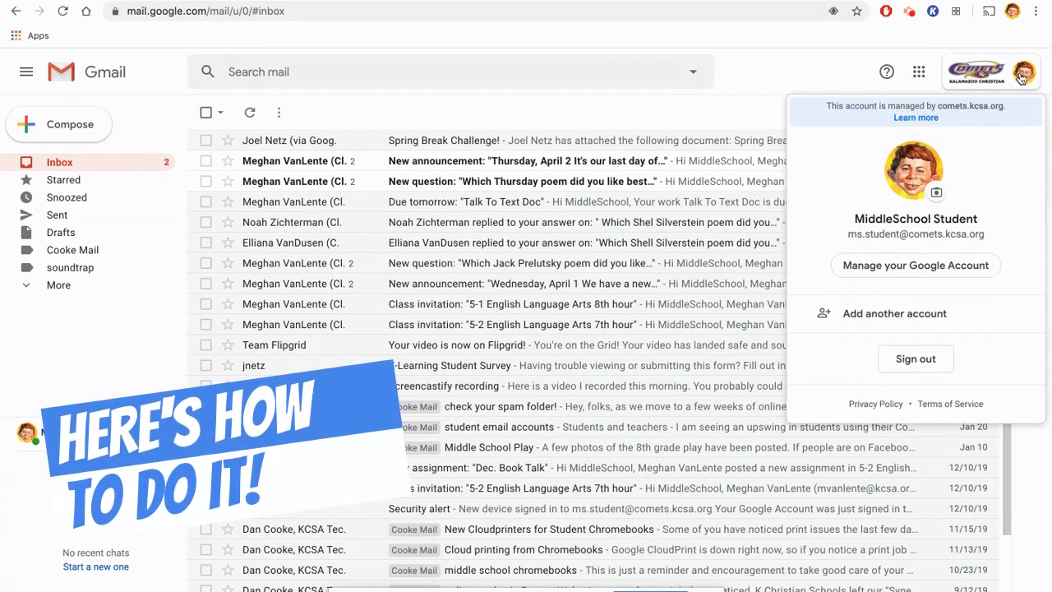
left_click(817, 75)
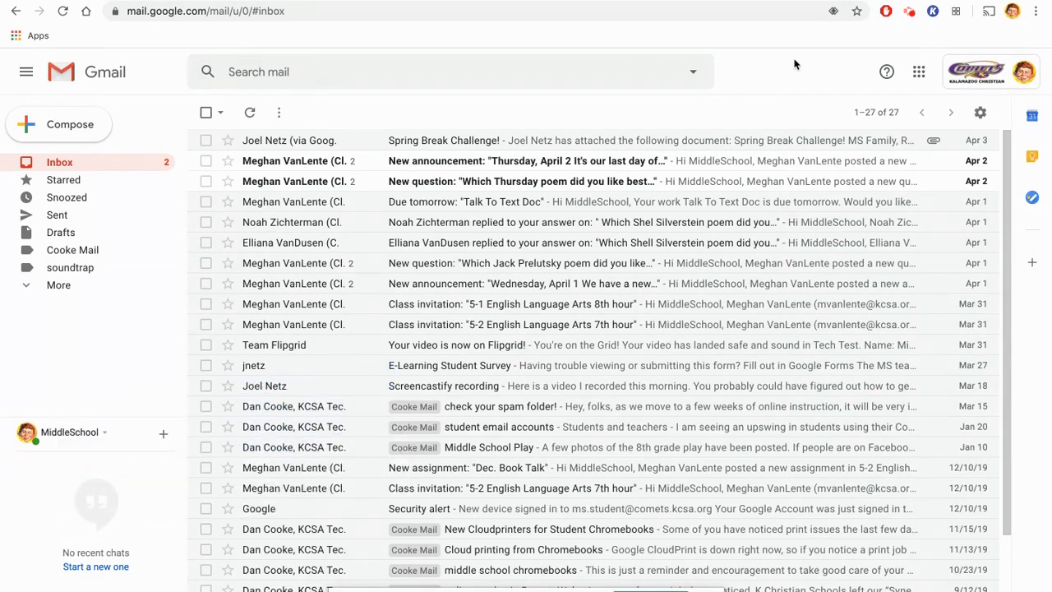
scroll(679, 264, "down", 3)
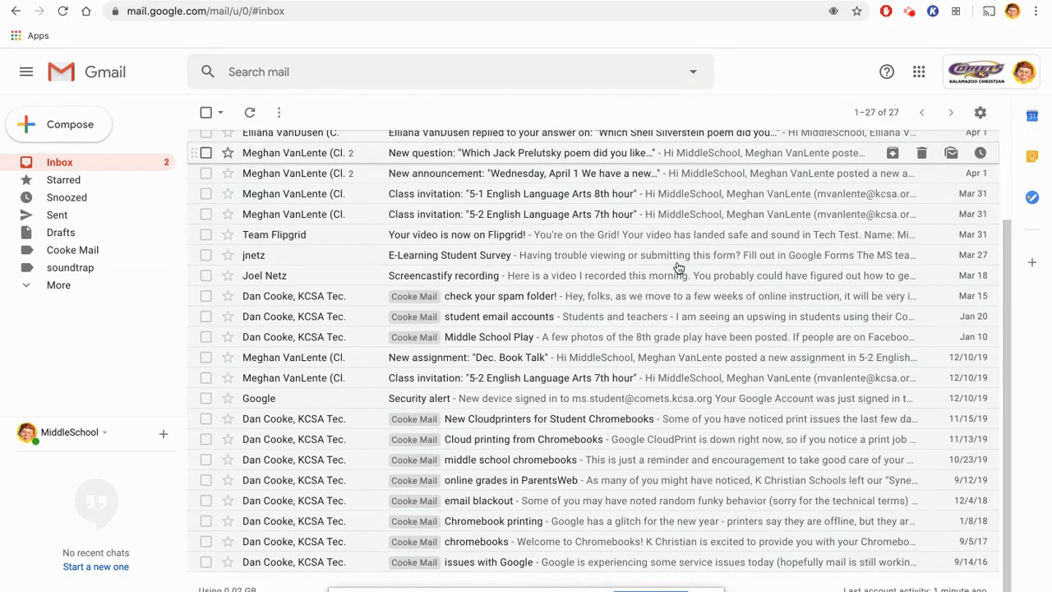
scroll(673, 274, "up", 3)
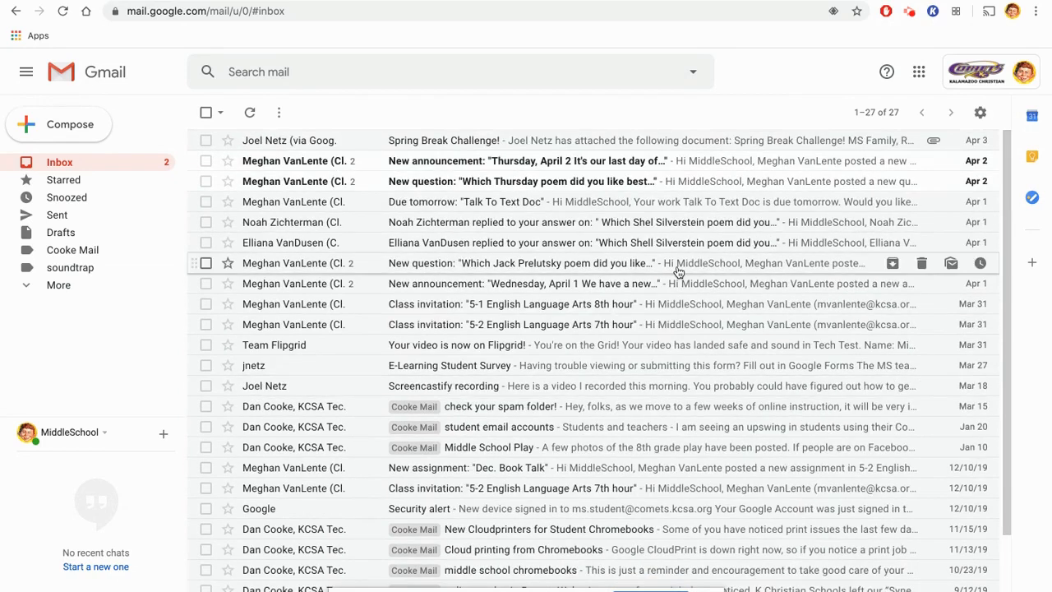
- Search the mail for the tech director's surname, read the "check your spam folder!" message, and bring back the search results
left_click(419, 68)
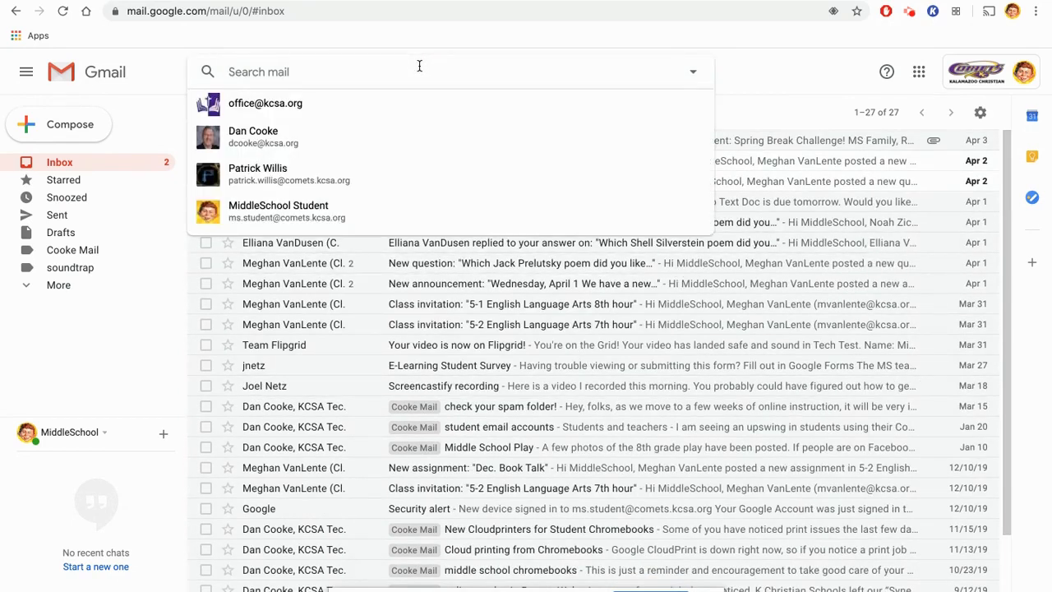
type("cooke")
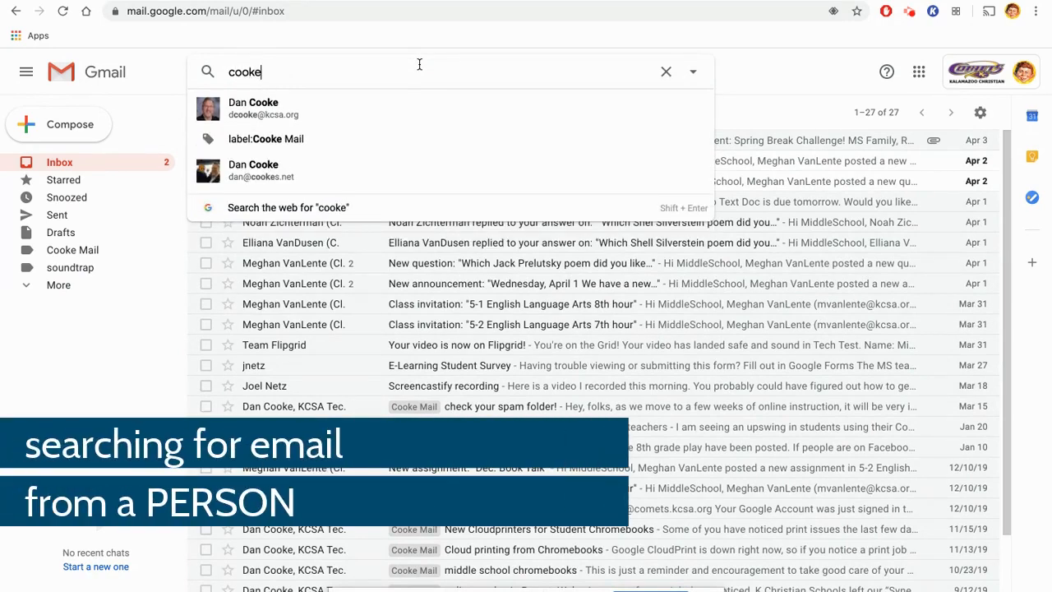
key("Return")
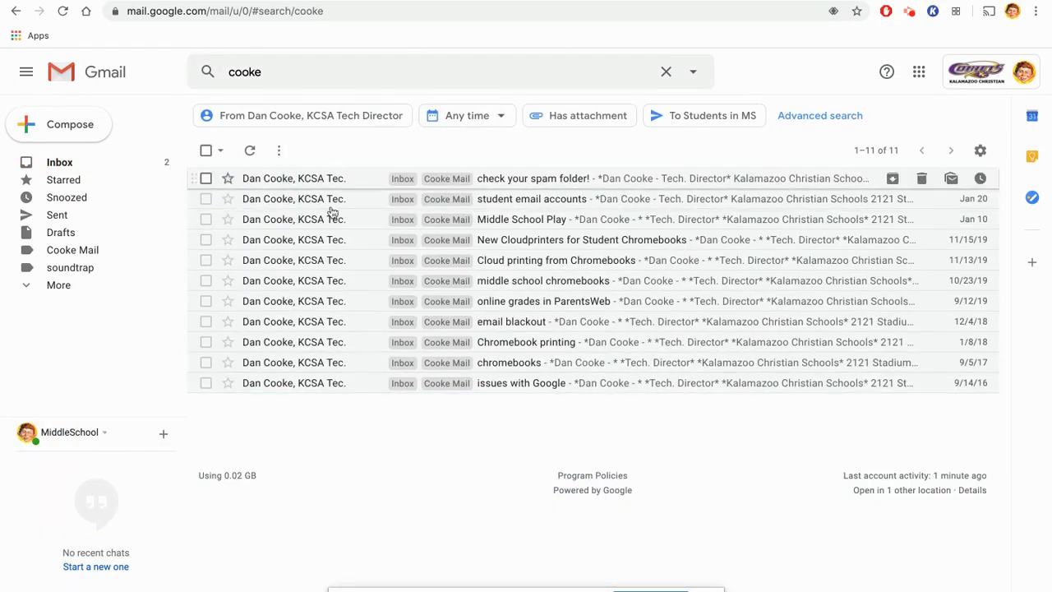
left_click(564, 185)
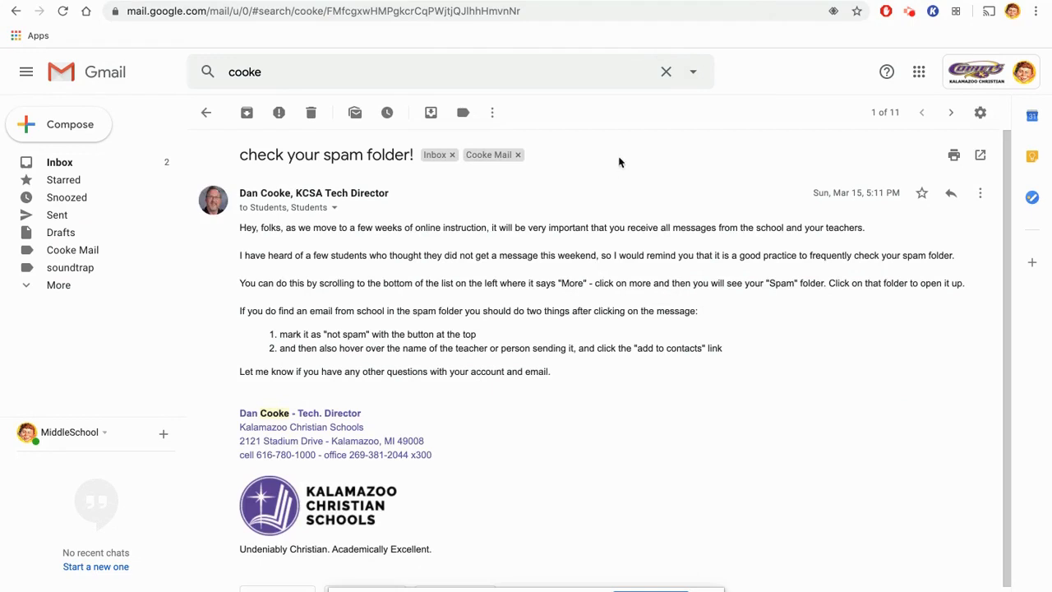
left_click(512, 73)
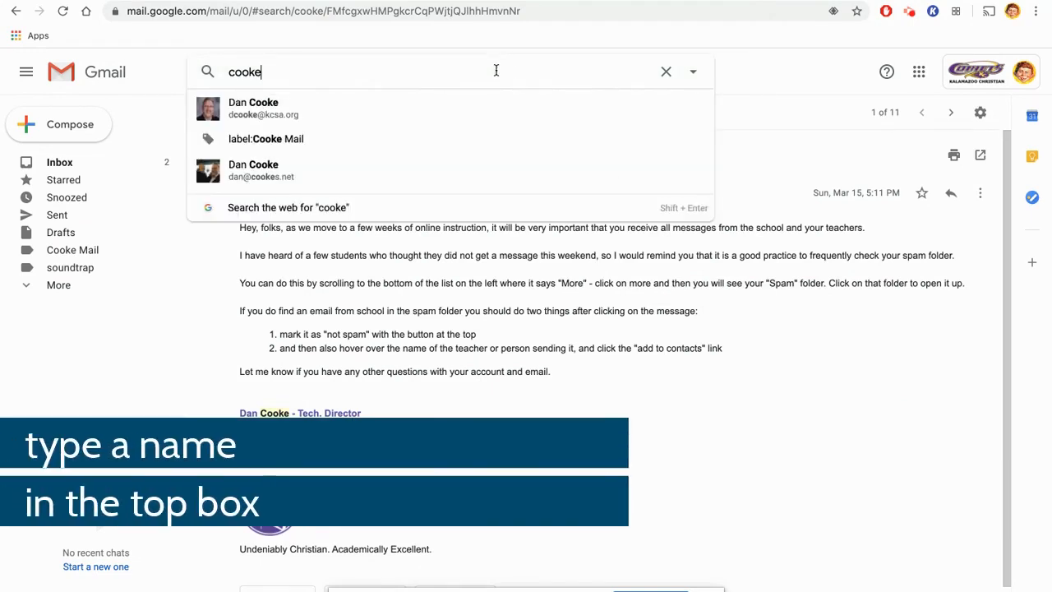
key("Return")
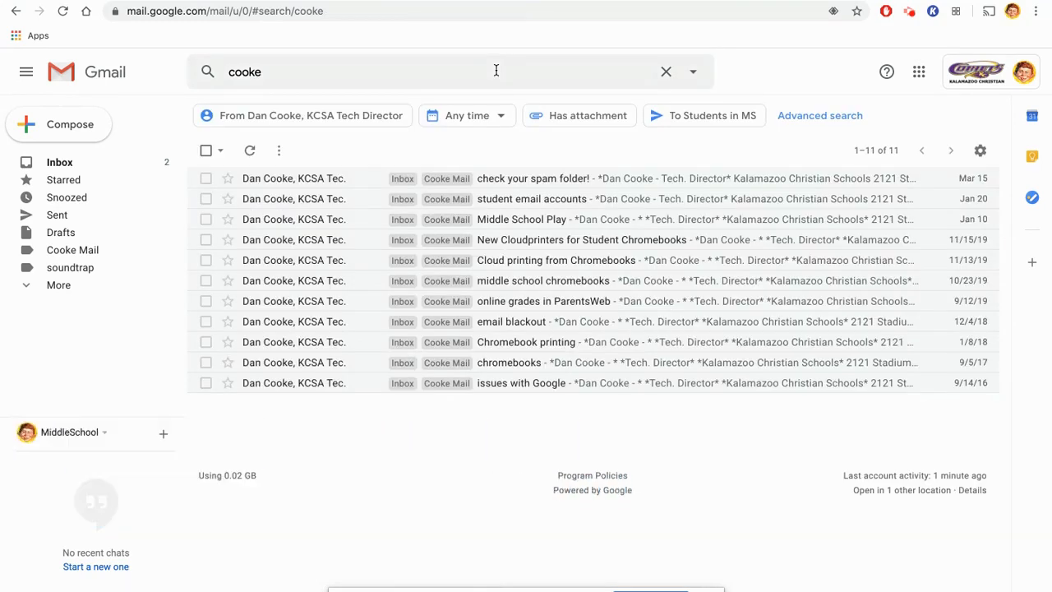
- In the advanced search options, clear the words criterion and set the sender to the tech director's school e-mail address
left_click(694, 76)
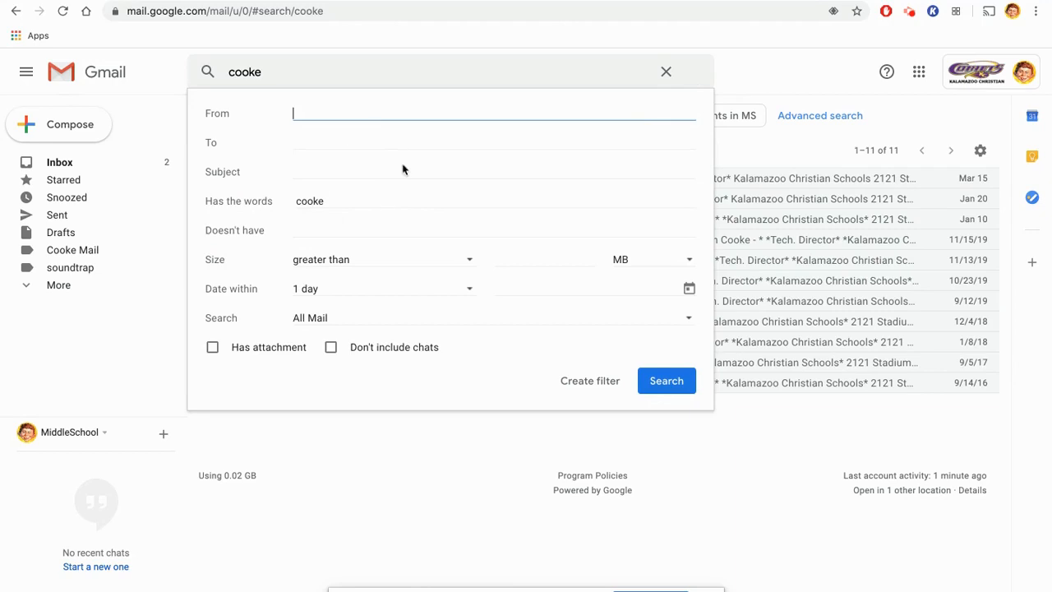
left_click(329, 202)
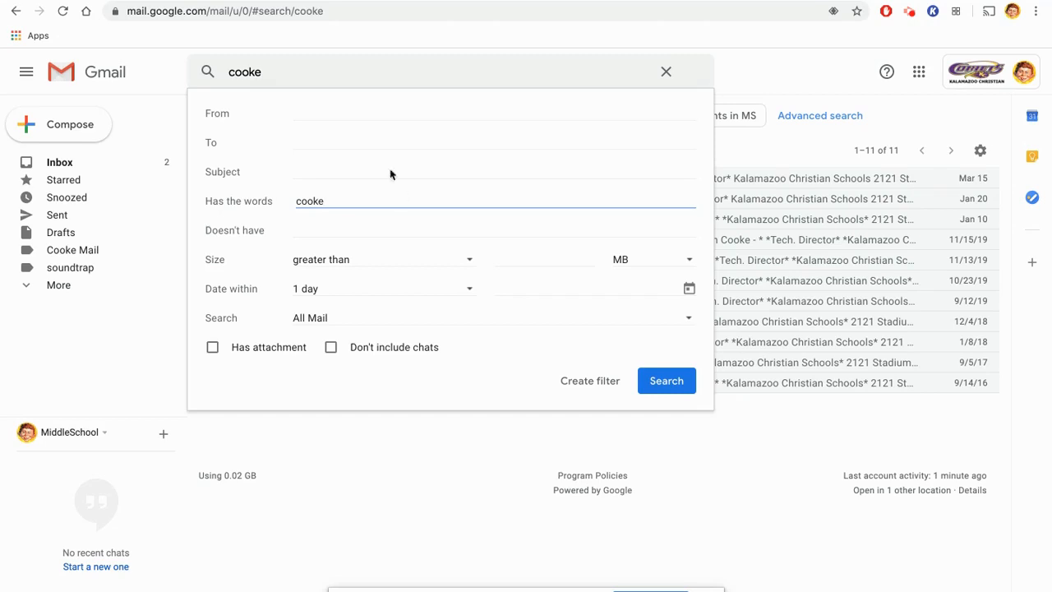
key("BackSpace")
key("BackSpace")
key("BackSpace")
left_click(320, 109)
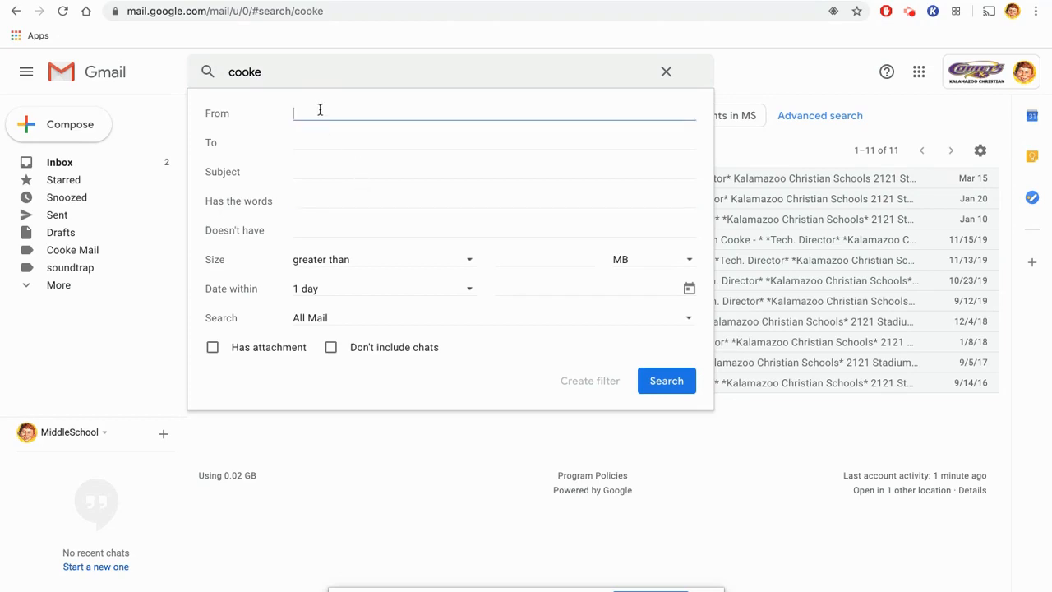
type("cooke")
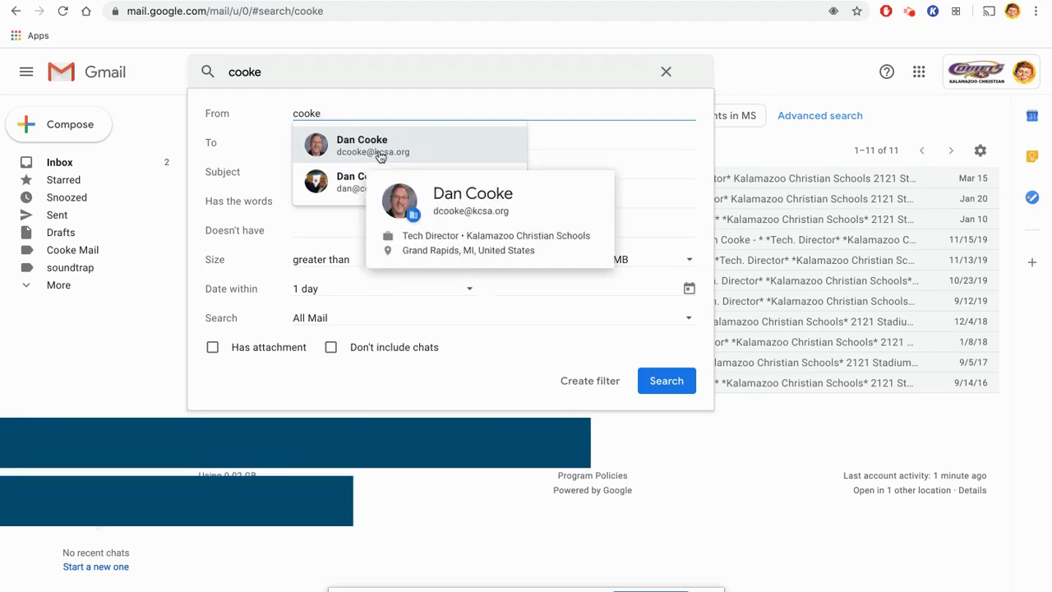
left_click(381, 157)
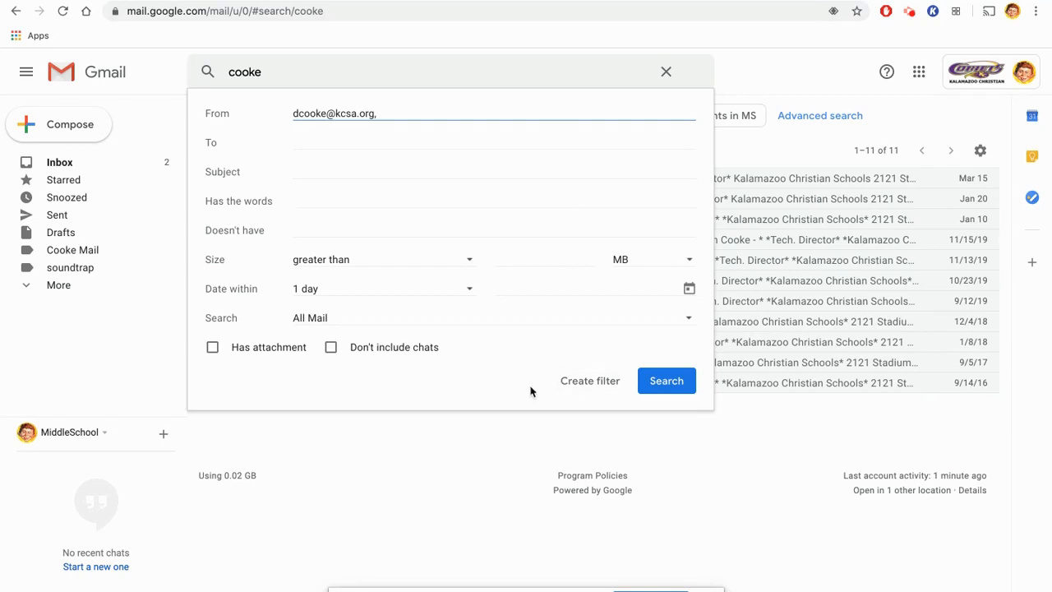
- Create a filter from this search that applies a new label named with the sender's surname plus "email", including to existing matching conversations
left_click(586, 383)
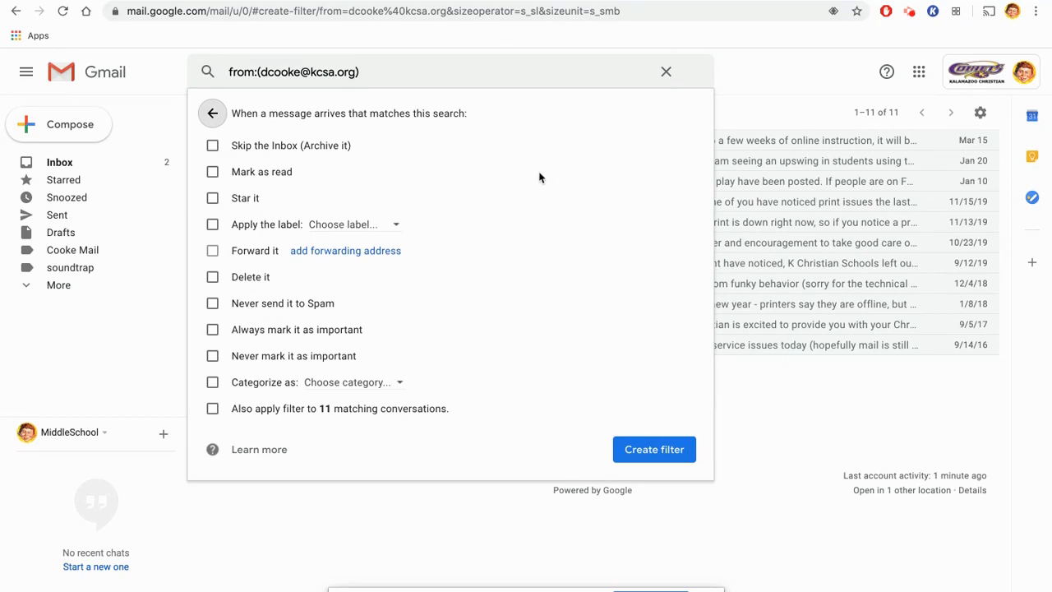
left_click(212, 227)
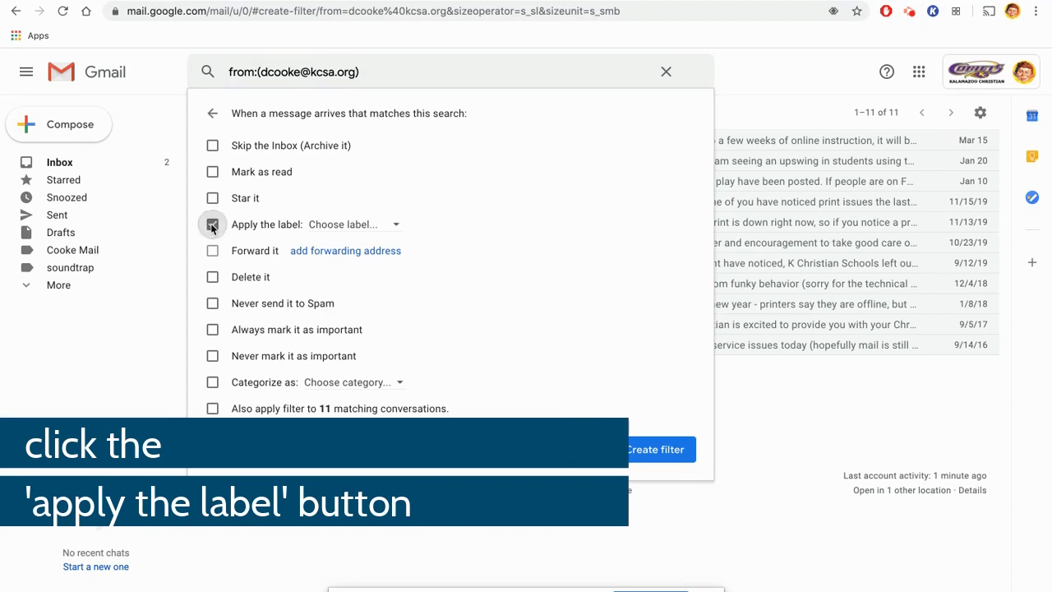
left_click(337, 227)
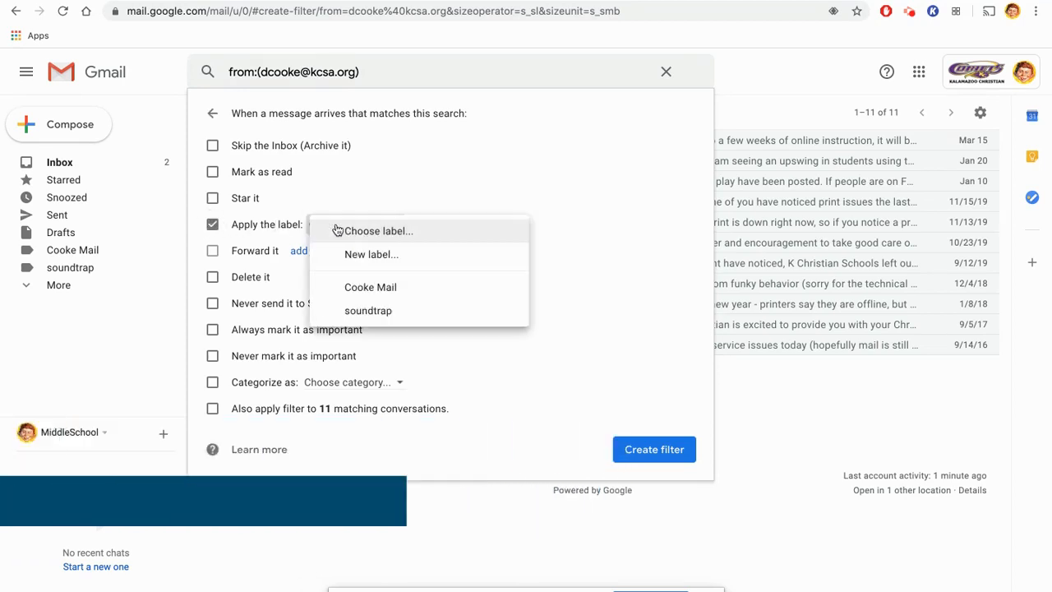
left_click(386, 256)
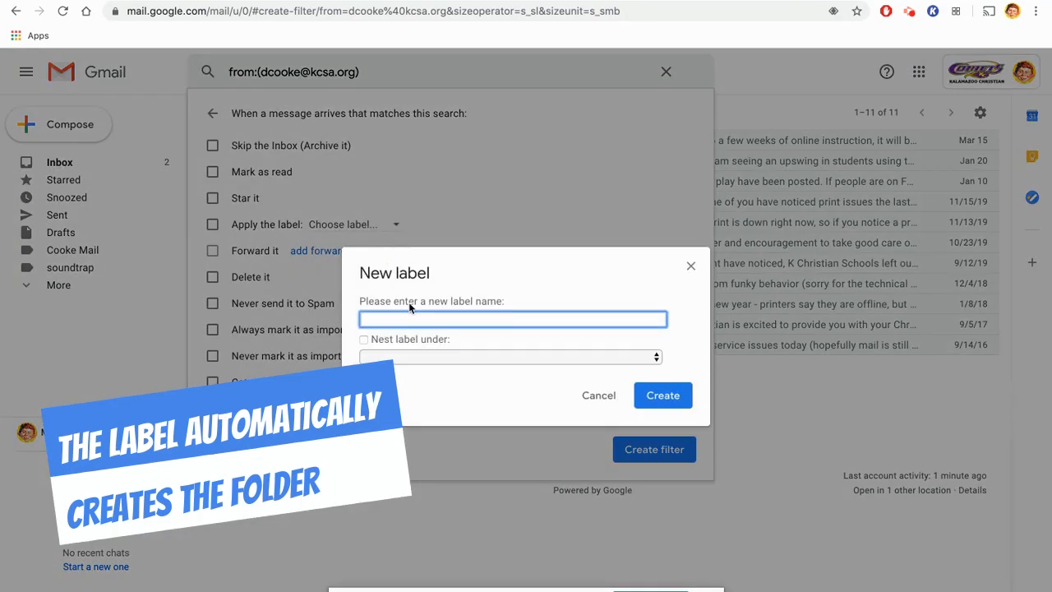
type("Cooke email")
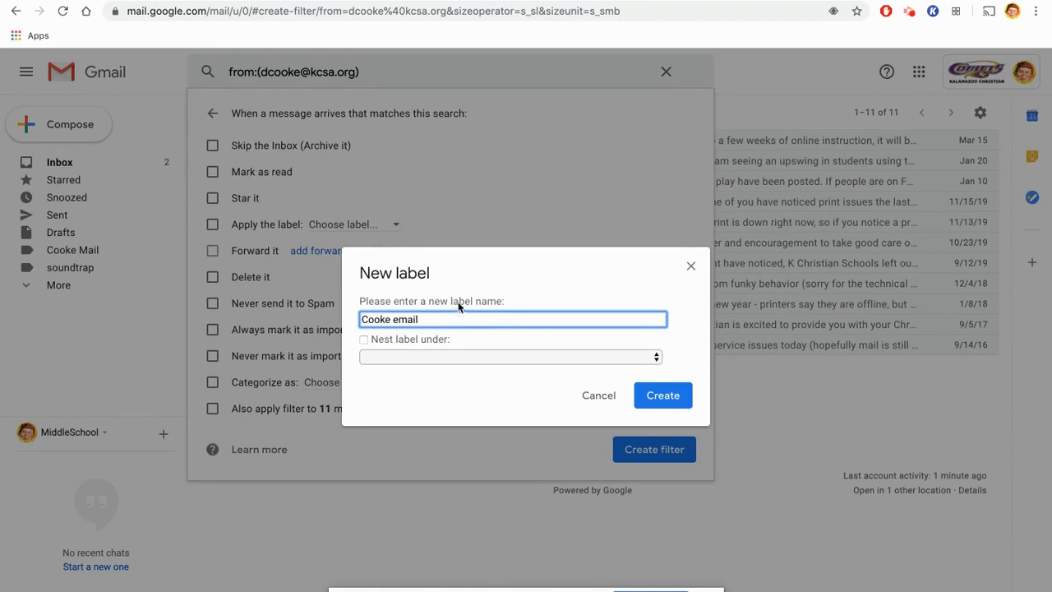
left_click(672, 398)
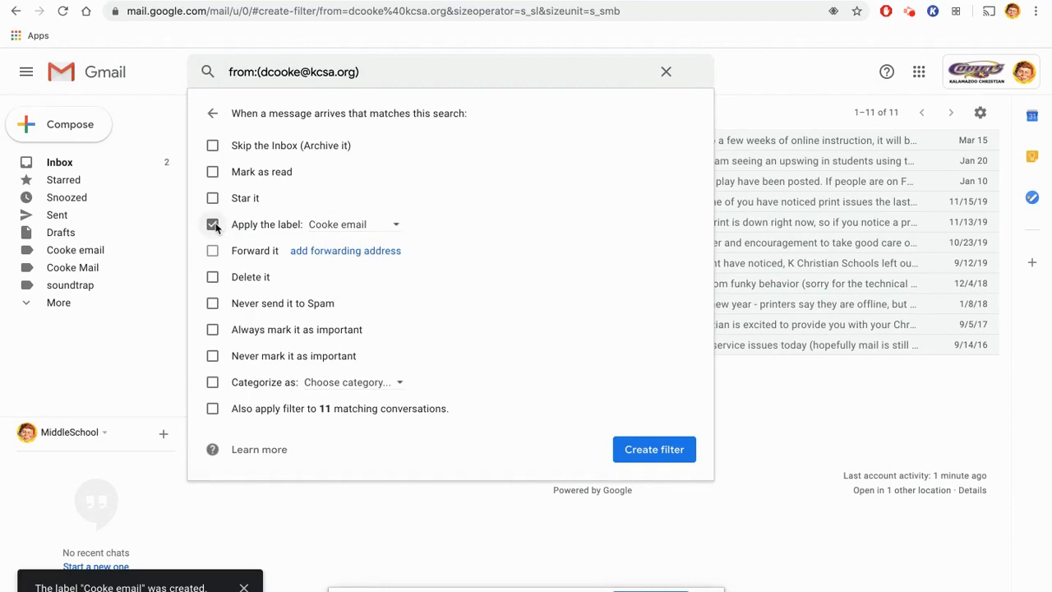
left_click(213, 409)
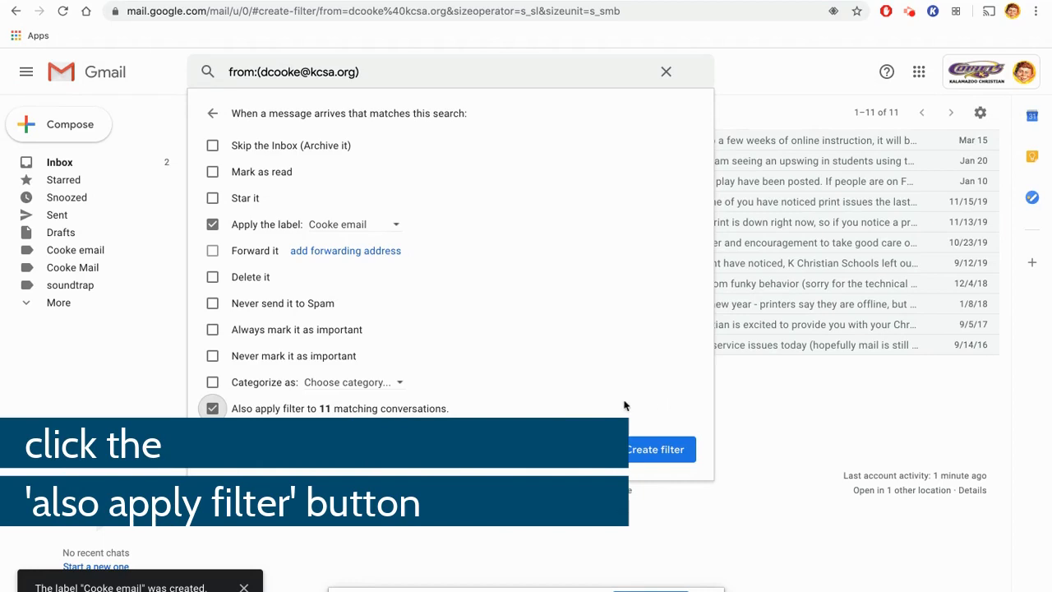
left_click(652, 451)
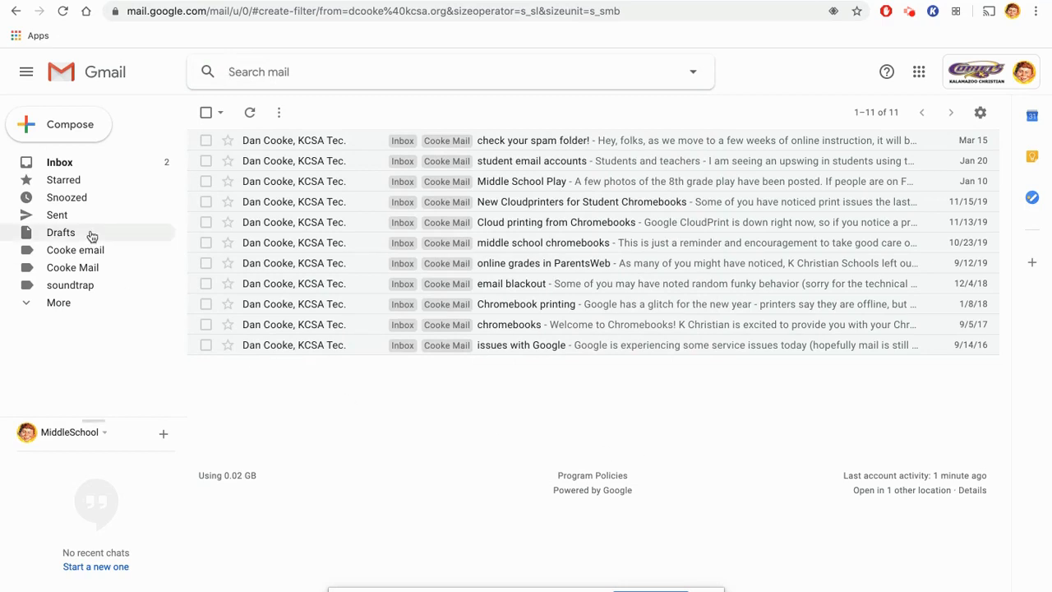
- Check the new label in the inbox, list the emails filed under it, and read the "check your spam folder!" message
left_click(67, 165)
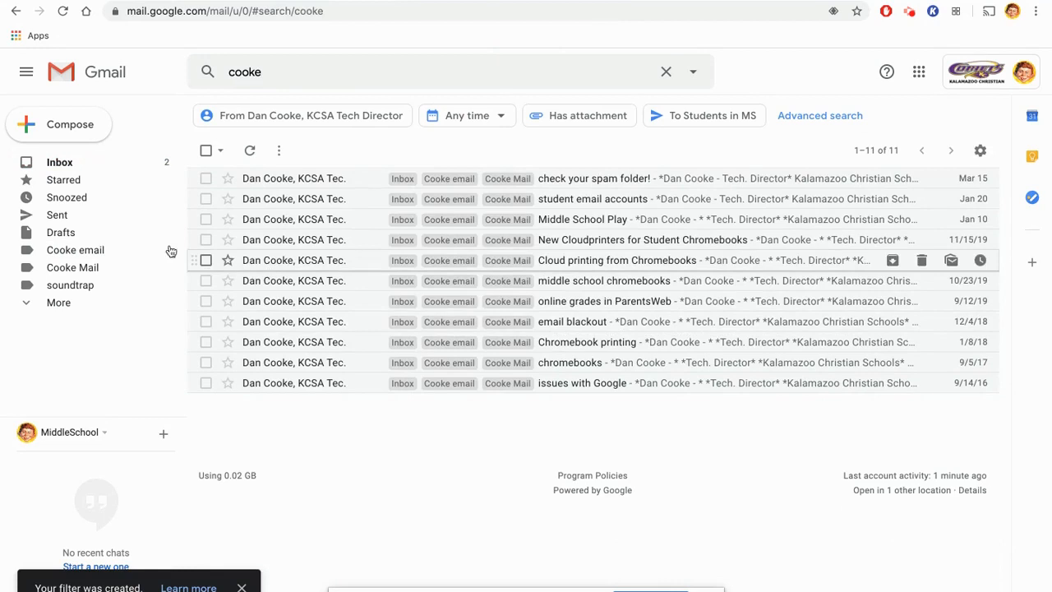
left_click(71, 162)
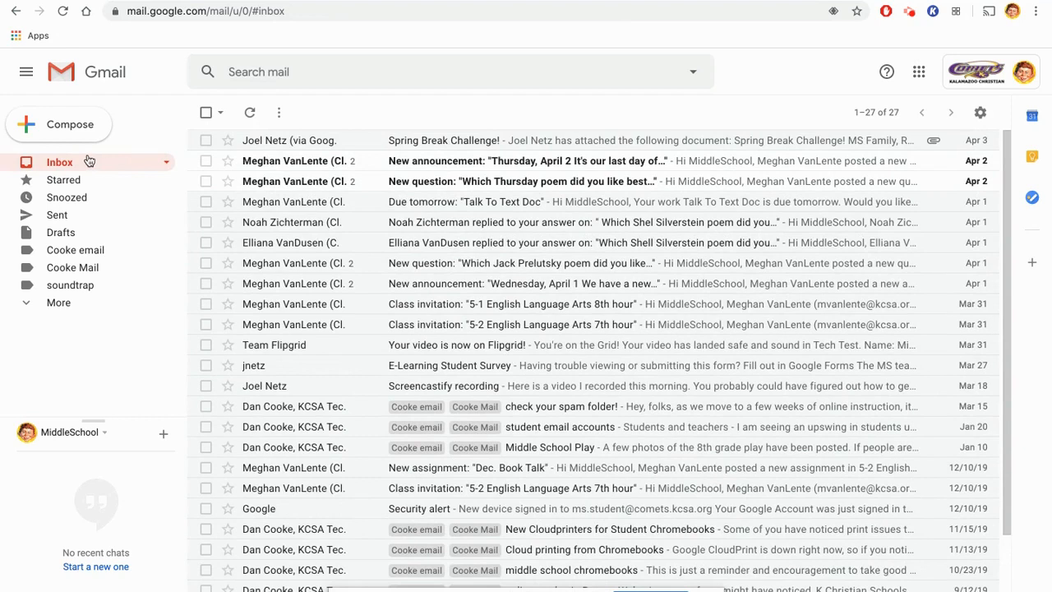
left_click(73, 251)
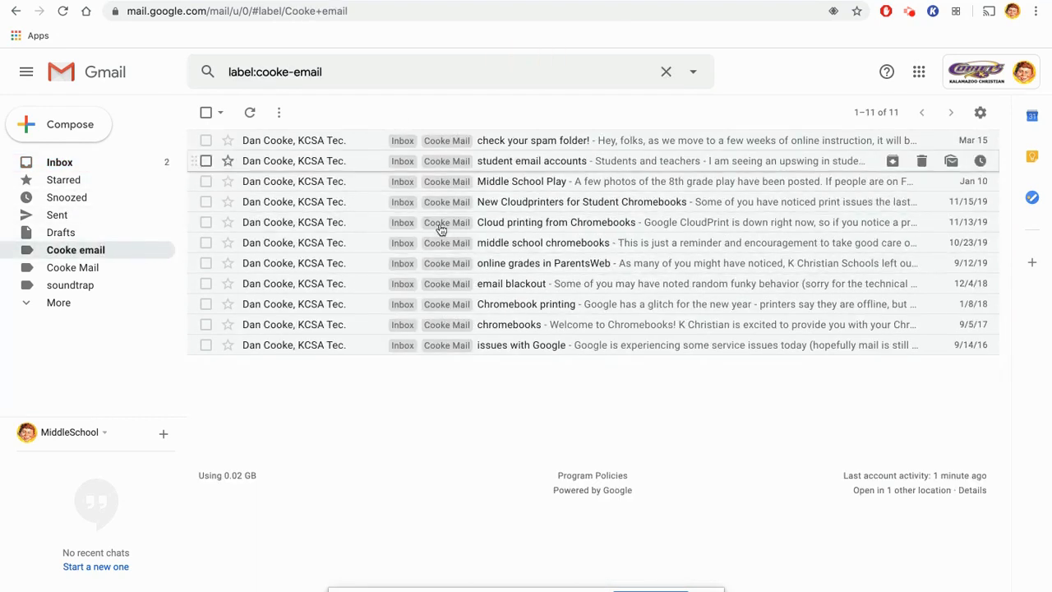
left_click(545, 143)
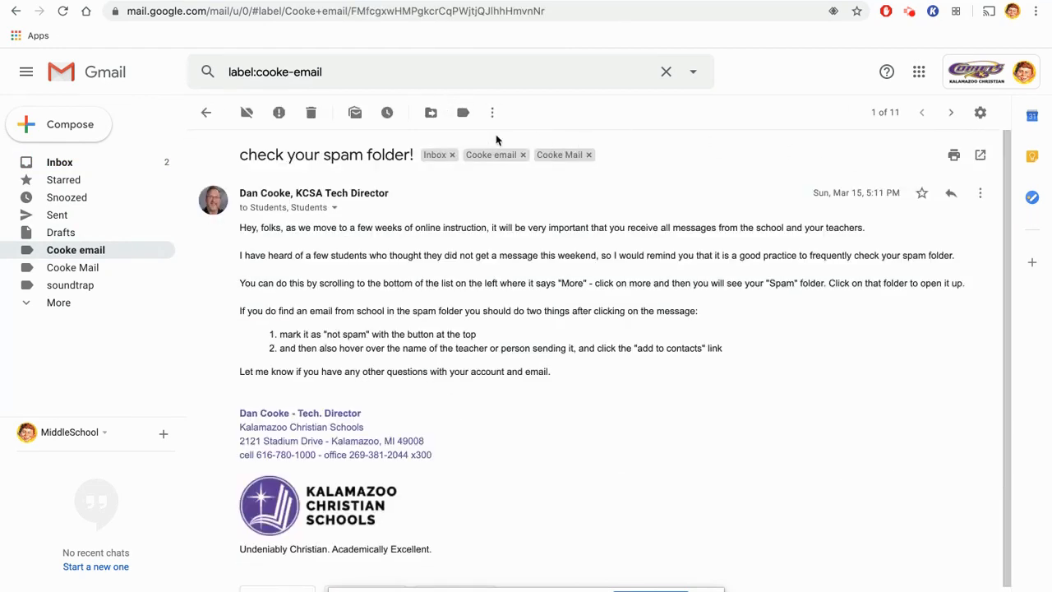
- Browse the following emails filed under the tech director's email label, and return to the inbox
left_click(950, 113)
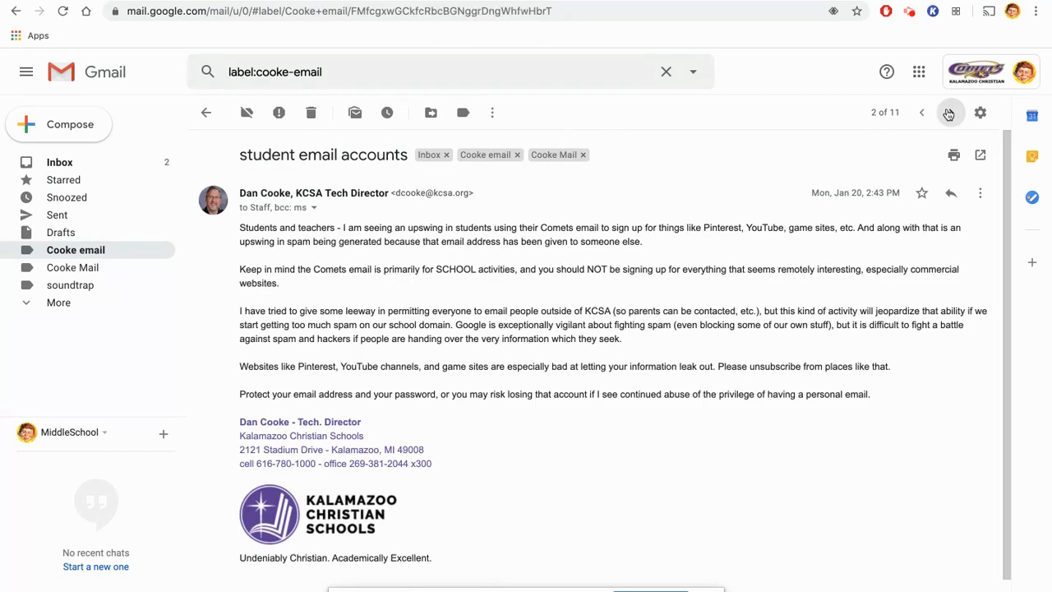
left_click(949, 113)
left_click(949, 113)
left_click(64, 164)
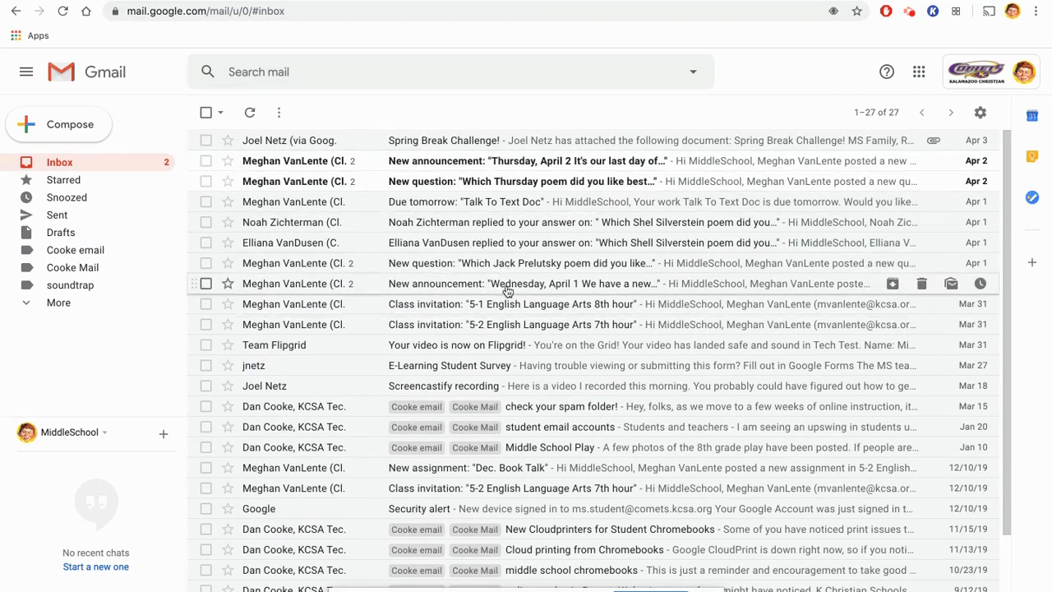
- Open the "Thursday, April 2" Classroom announcement and start a filter for messages like it, keeping its sender as the only criterion
left_click(500, 161)
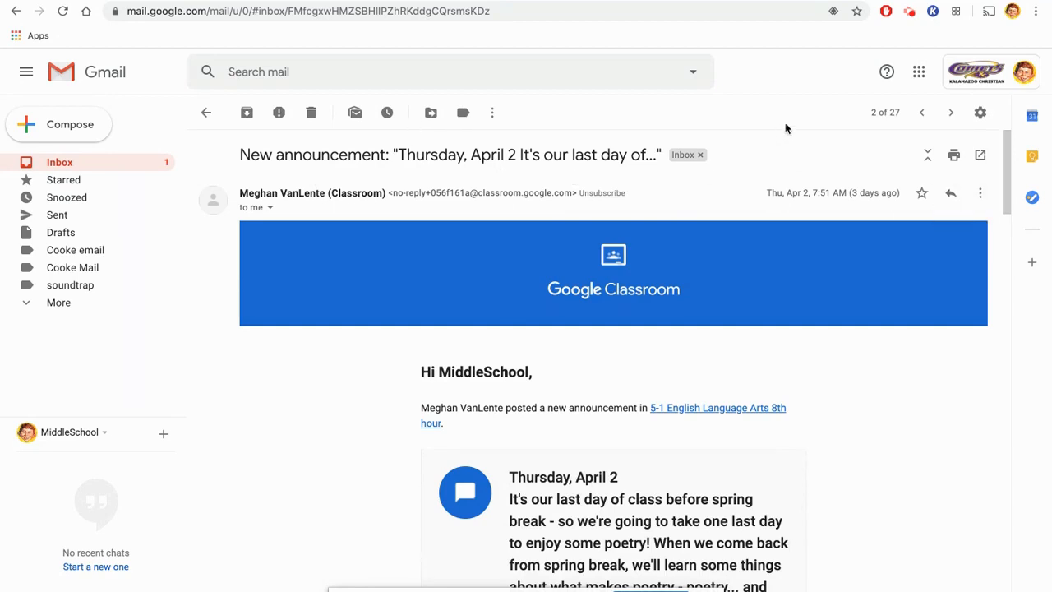
left_click(983, 194)
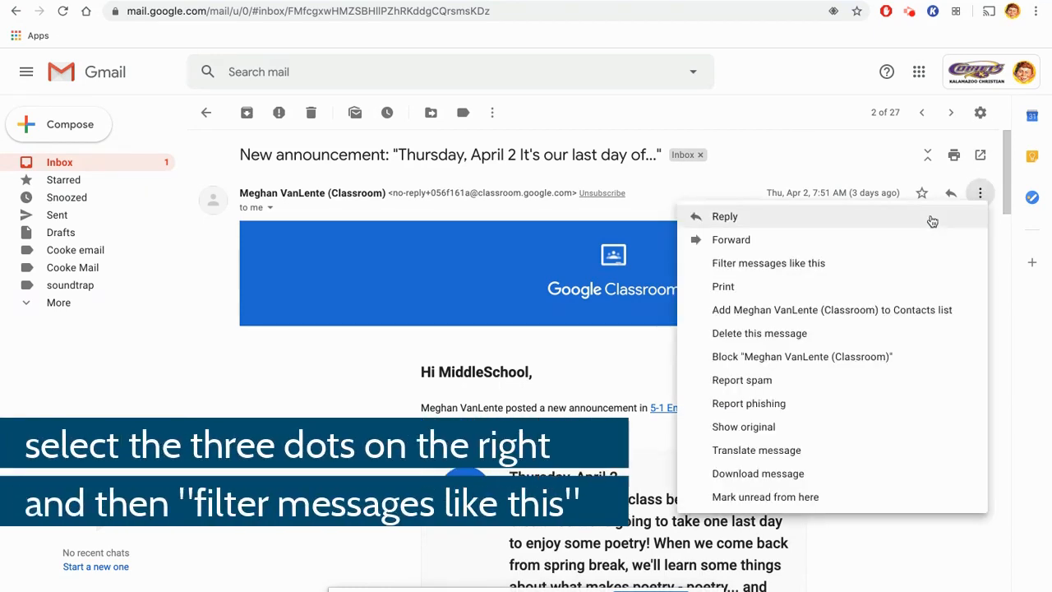
left_click(776, 265)
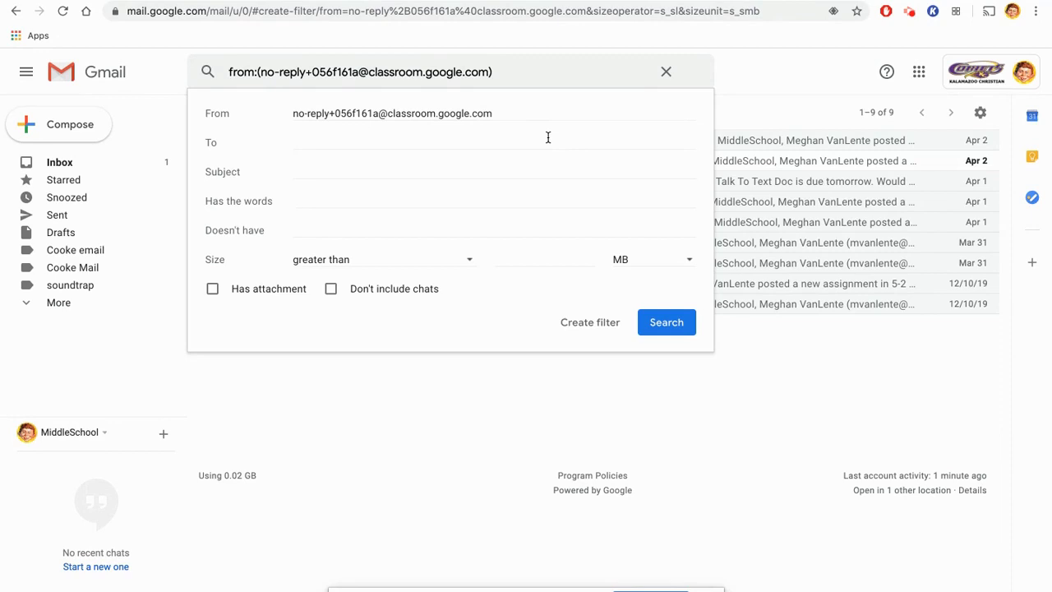
left_click(589, 322)
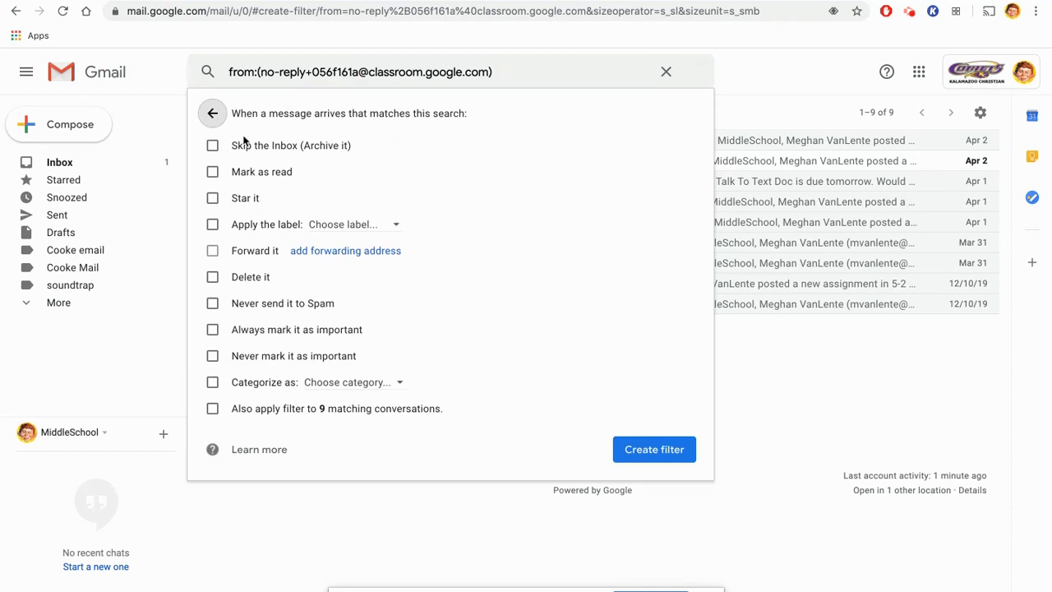
- Create the filter to skip the inbox and apply a new label named with the teacher's surname plus "ELA assn", including existing matching conversations
left_click(212, 146)
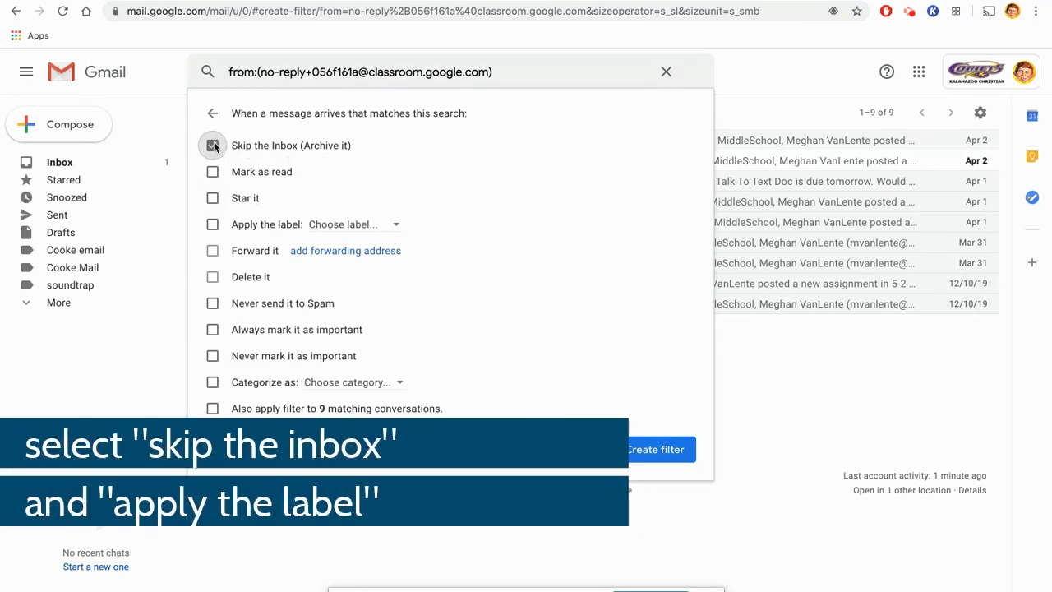
left_click(212, 225)
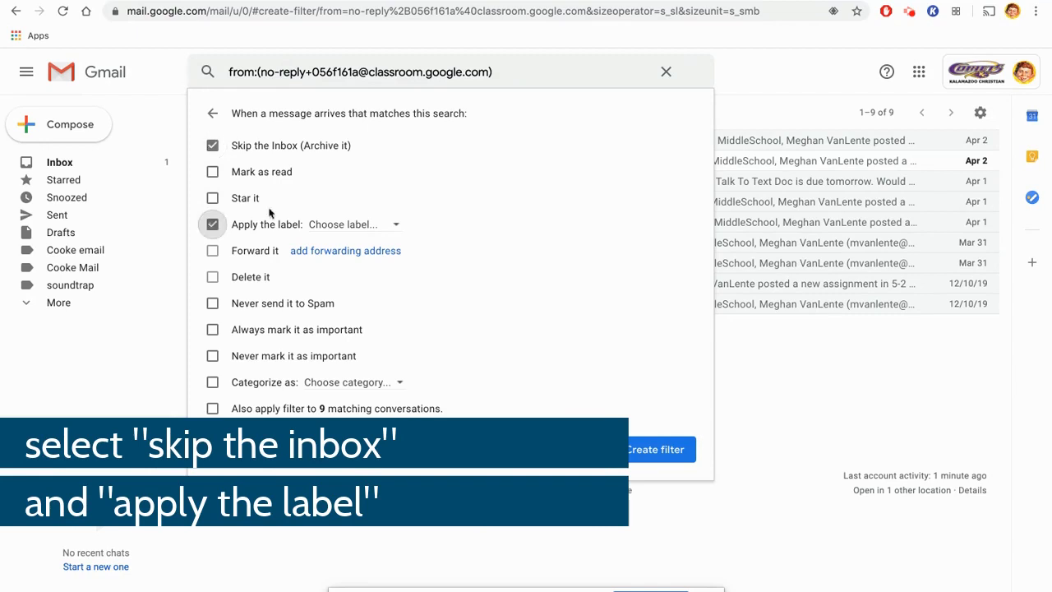
left_click(339, 231)
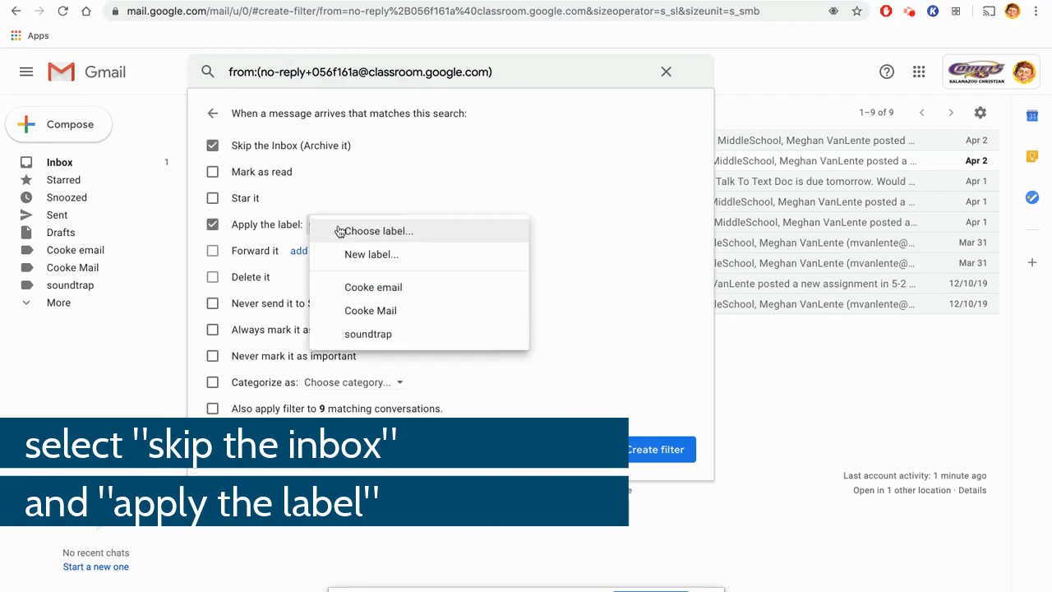
left_click(353, 254)
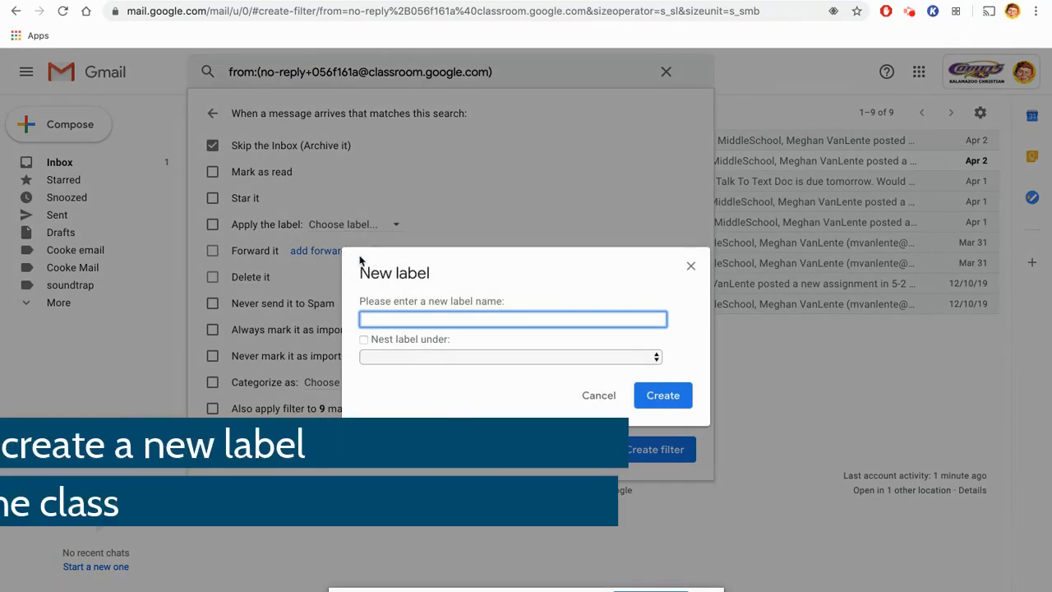
type("VanLente")
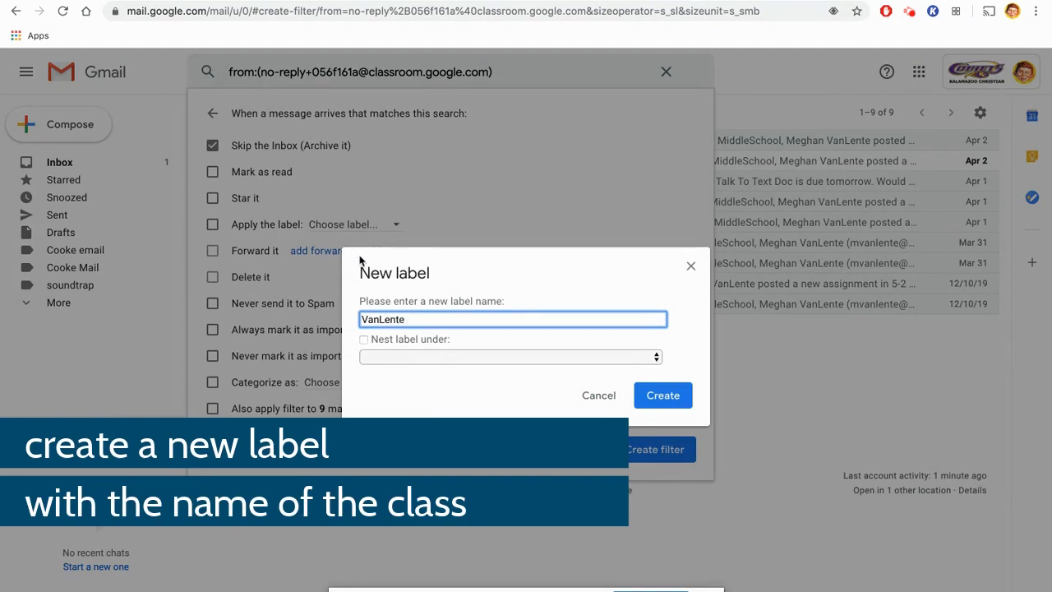
type(" ELA assn")
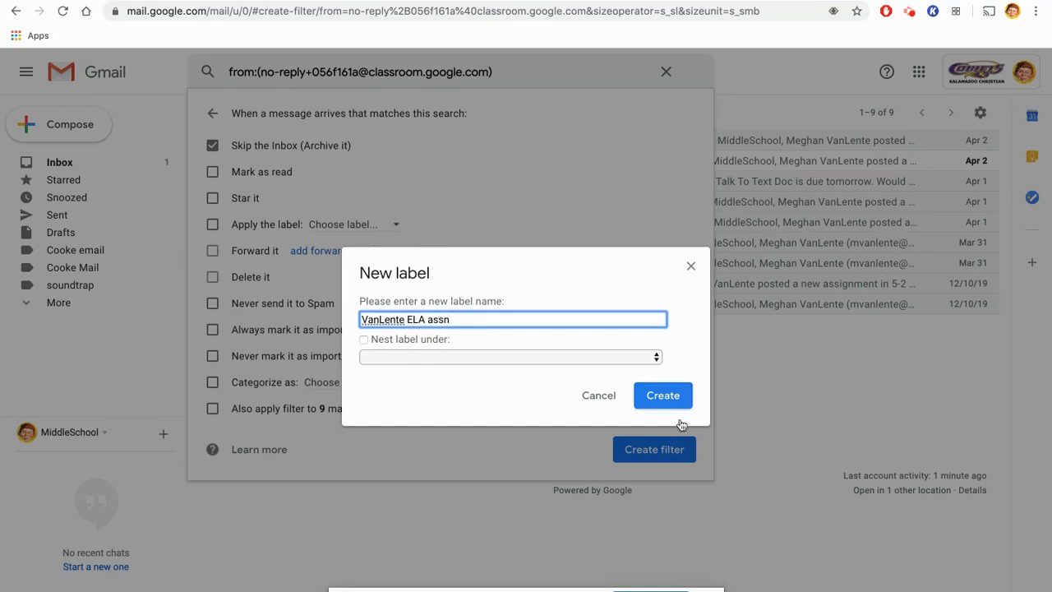
left_click(664, 396)
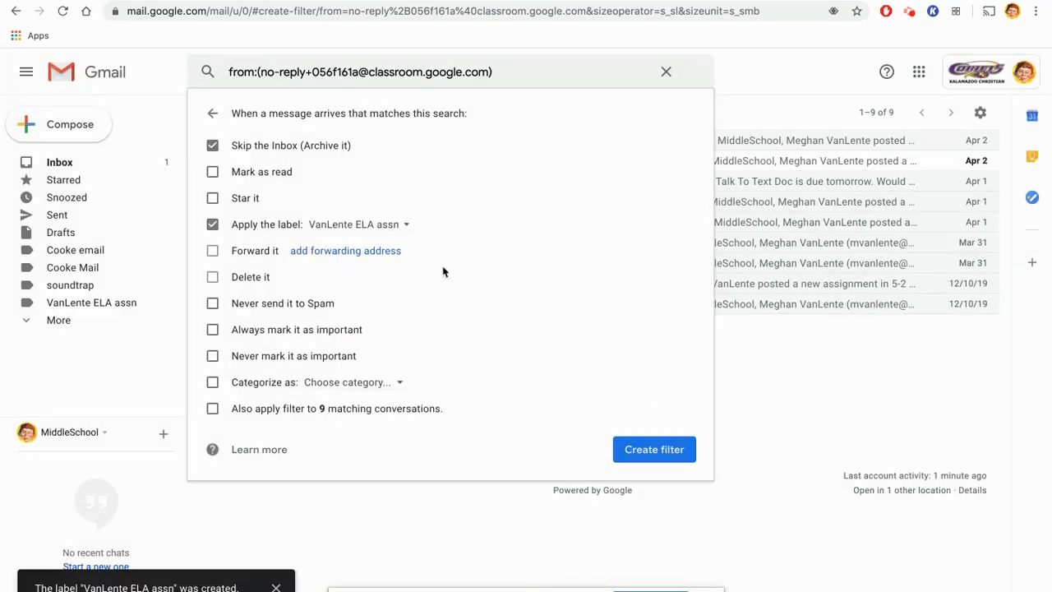
left_click(213, 410)
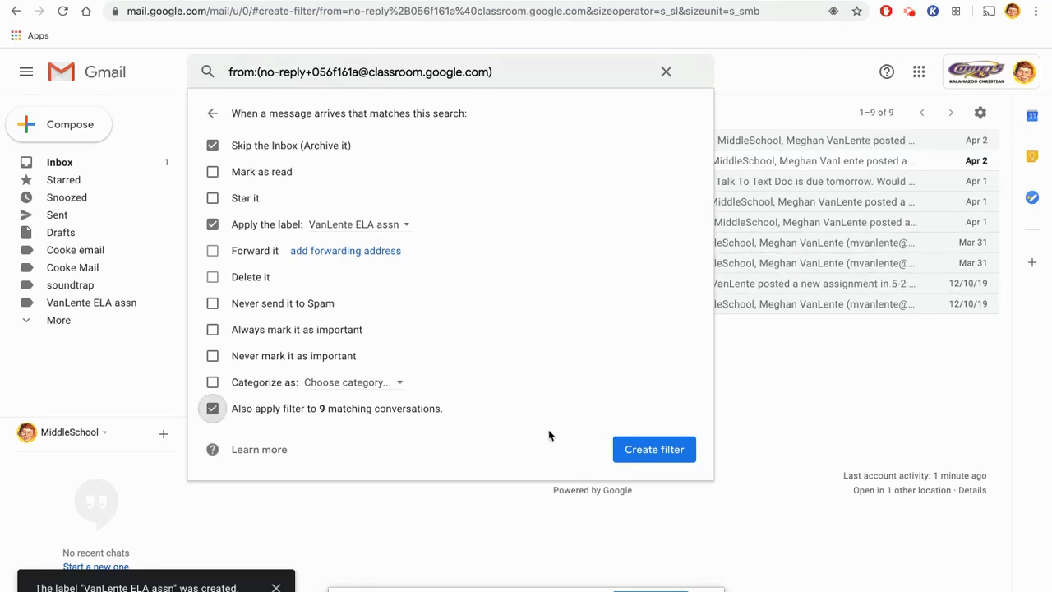
left_click(653, 449)
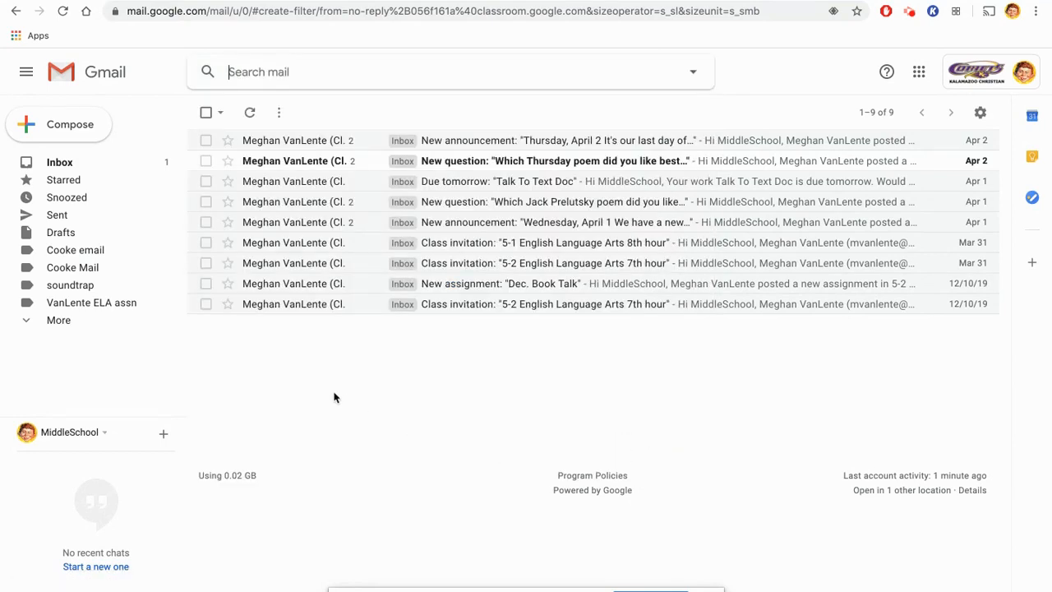
- List the emails under the new ELA label, browse them starting from the "Talk To Text Doc" reminder, and return to the inbox
left_click(65, 164)
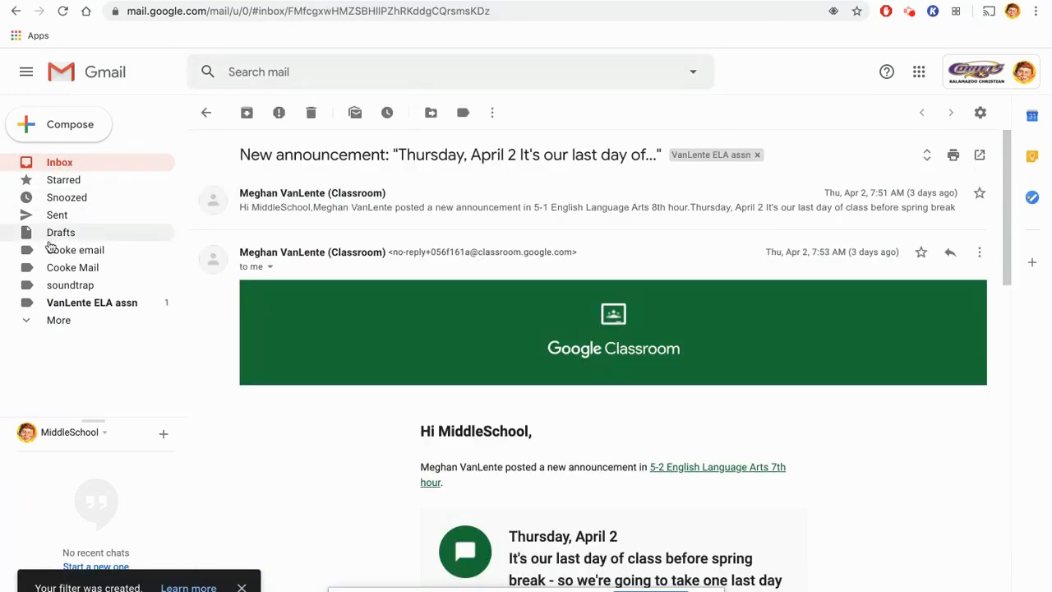
left_click(66, 304)
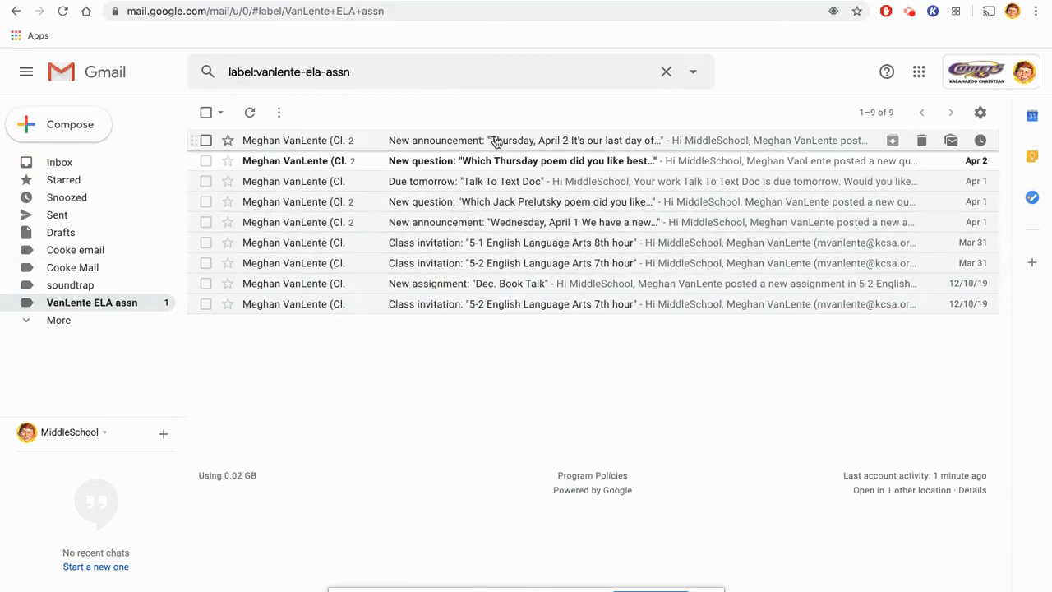
left_click(501, 187)
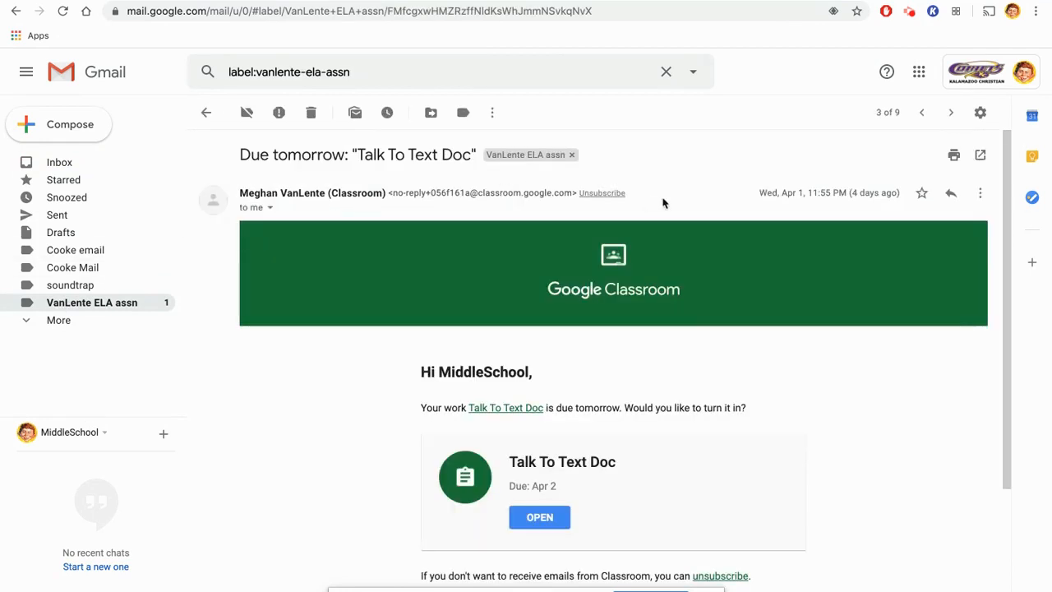
left_click(951, 112)
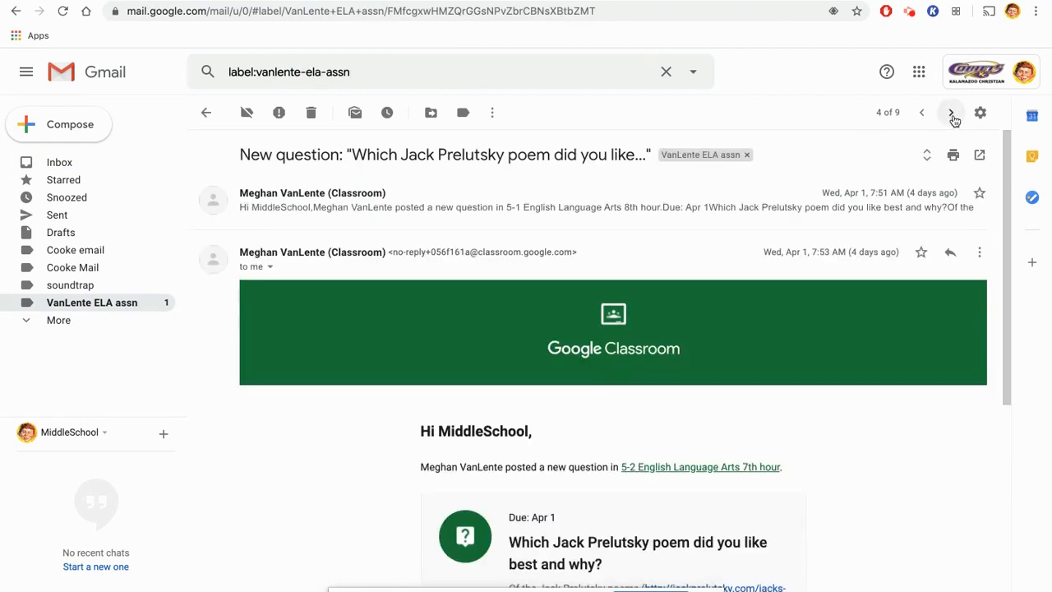
left_click(951, 112)
left_click(951, 112)
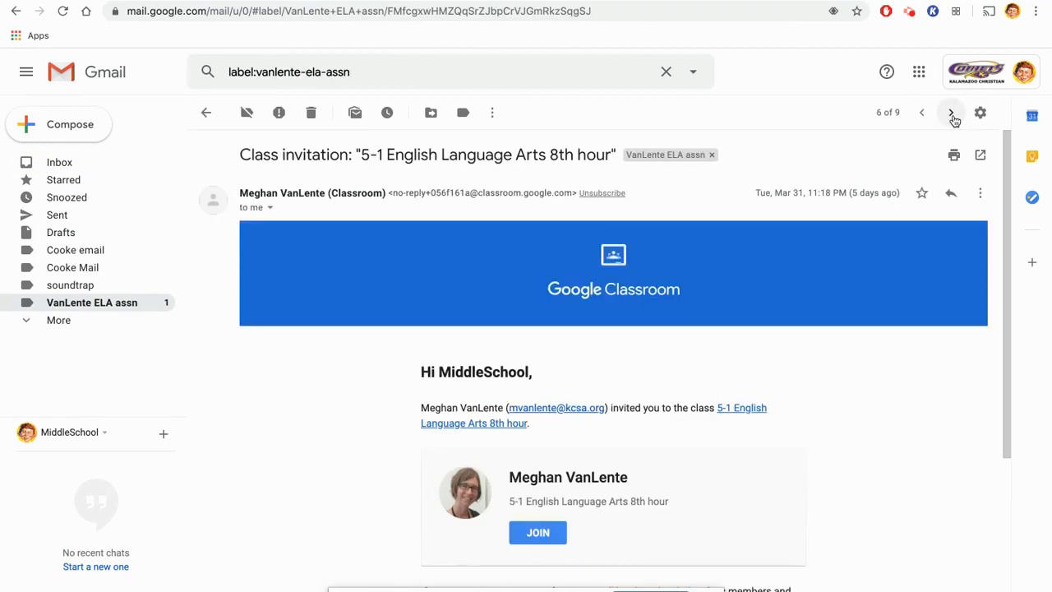
left_click(951, 113)
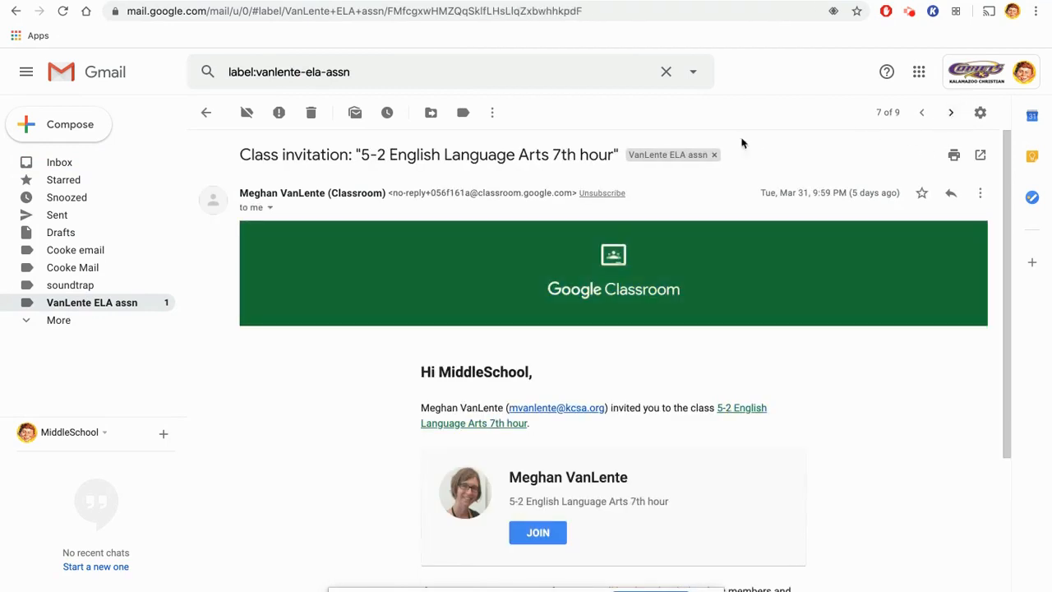
left_click(57, 162)
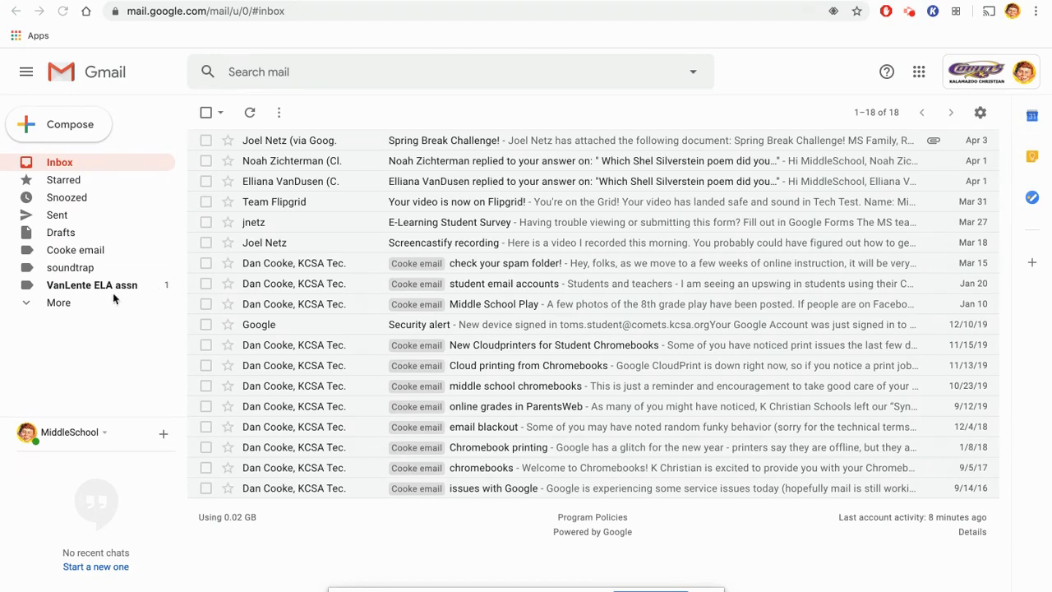
- Browse the ELA label's emails from the "Which Jack Prelutsky poem did you like..." question through to the oldest class invitation
left_click(90, 289)
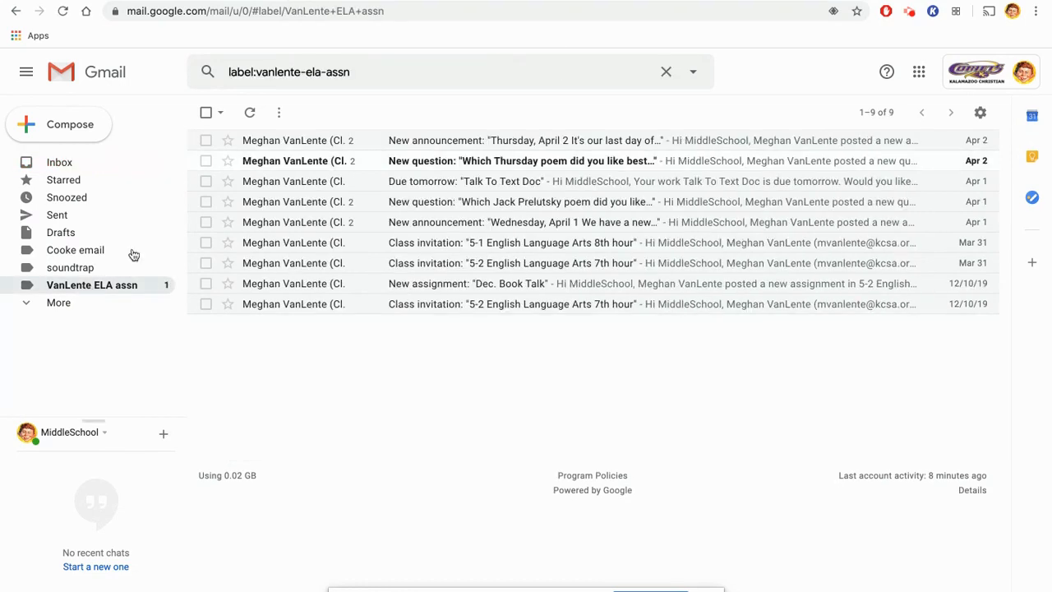
left_click(553, 199)
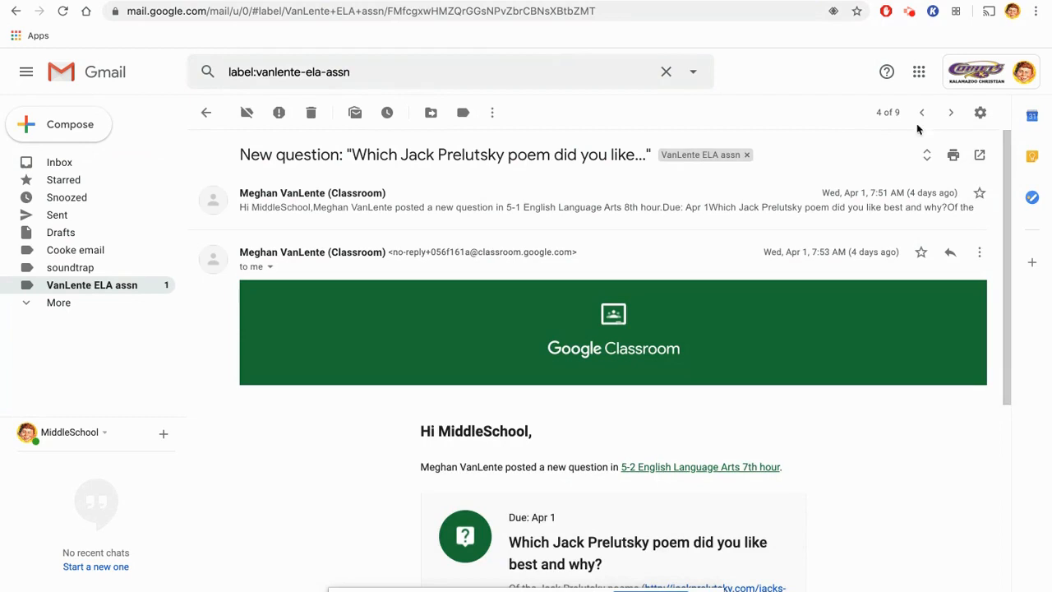
left_click(951, 115)
left_click(951, 115)
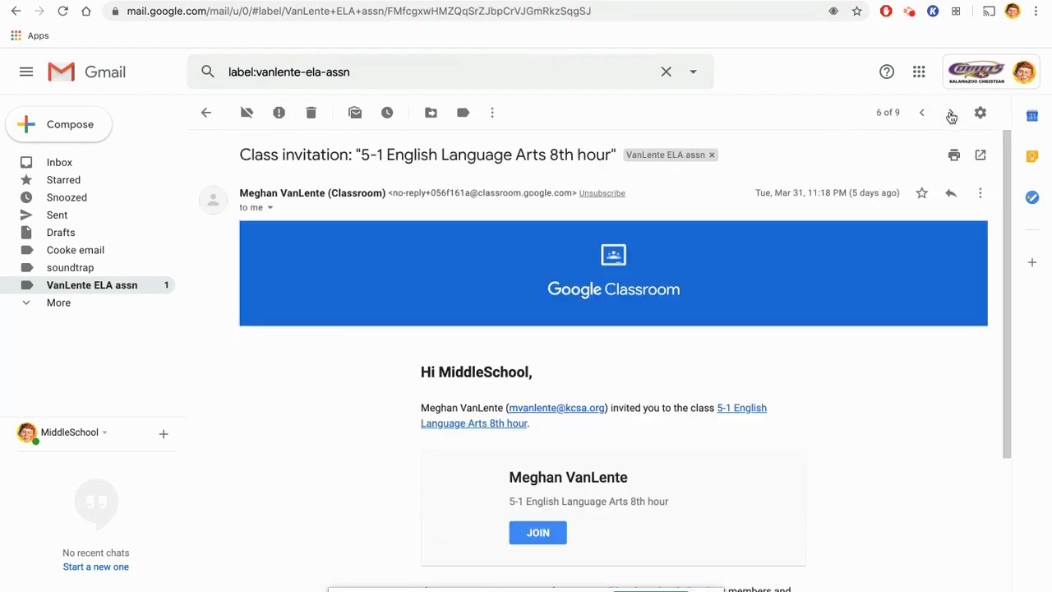
left_click(951, 115)
left_click(951, 115)
left_click(950, 115)
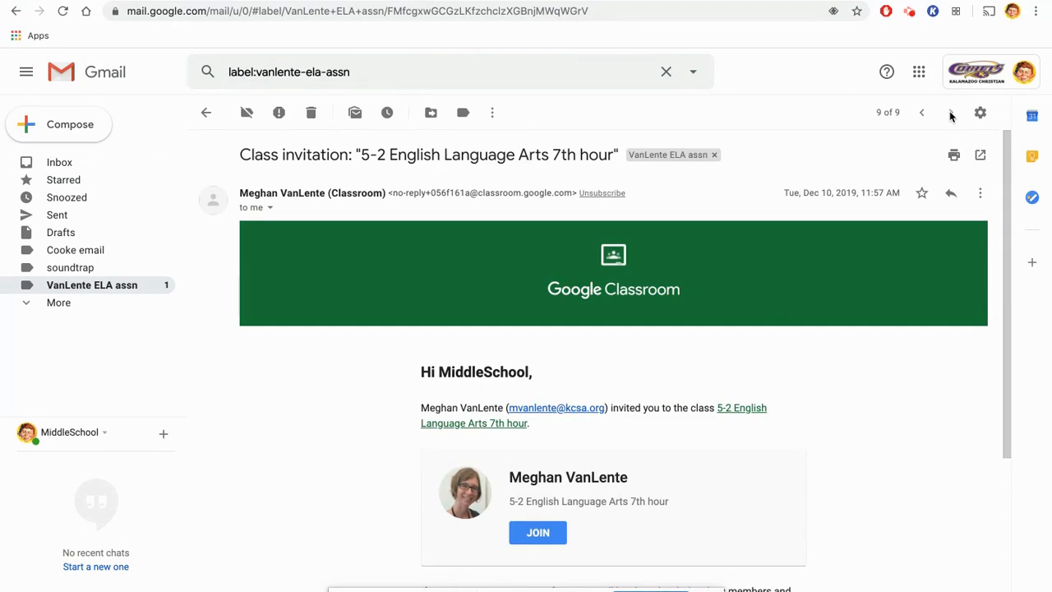
- Go through the ELA label's emails from the "Which Thursday poem" question and delete the "Which Jack Prelutsky poem did you like..." conversation
left_click(70, 286)
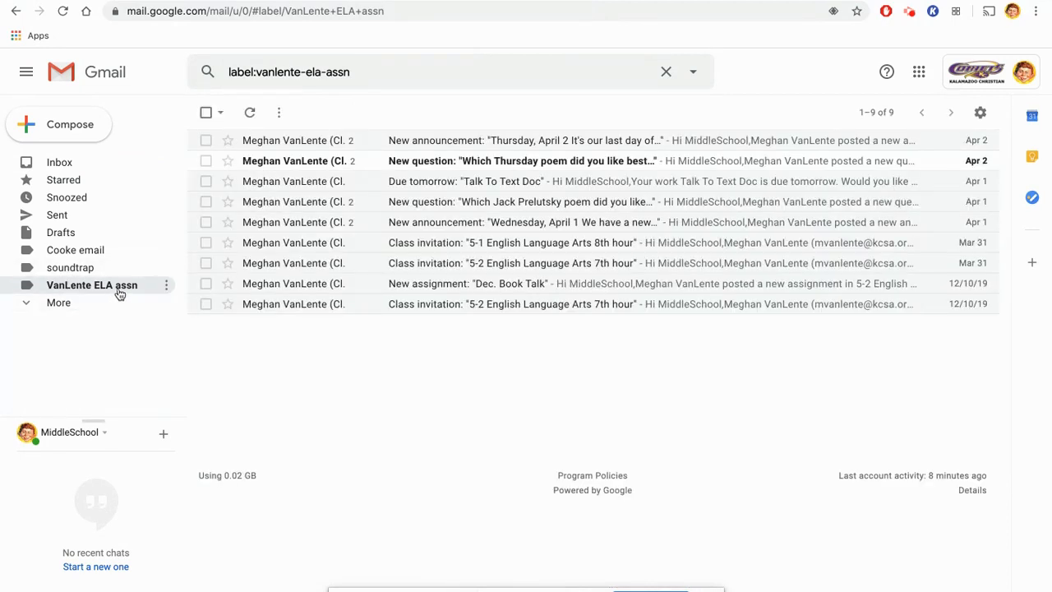
left_click(530, 160)
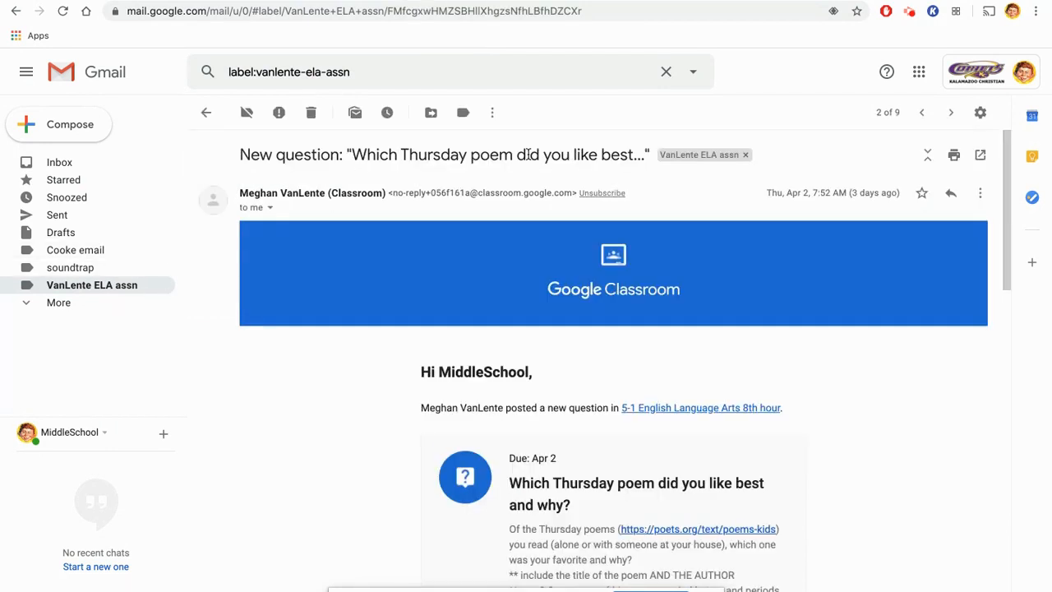
left_click(954, 115)
left_click(954, 115)
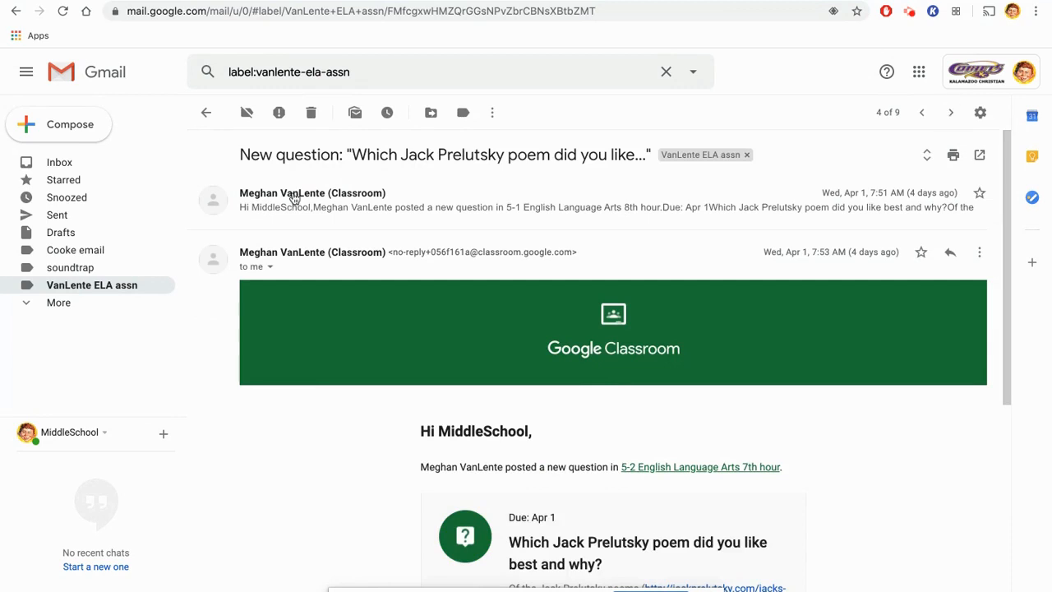
left_click(312, 114)
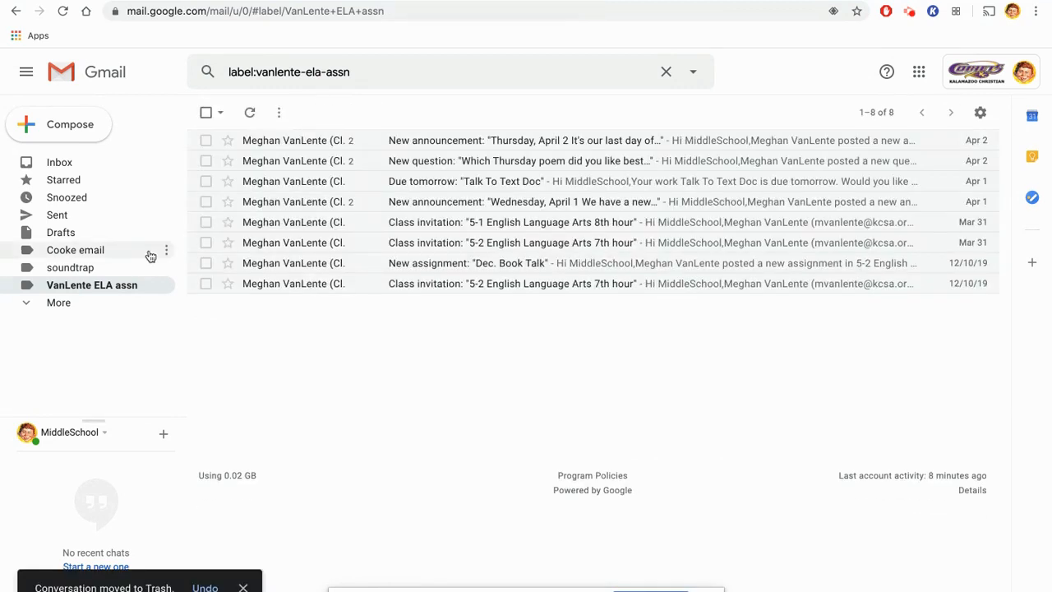
- Compare the inbox with the emails under the tech director's label and the ELA label, and bring up the mail search suggestions in the inbox
left_click(59, 165)
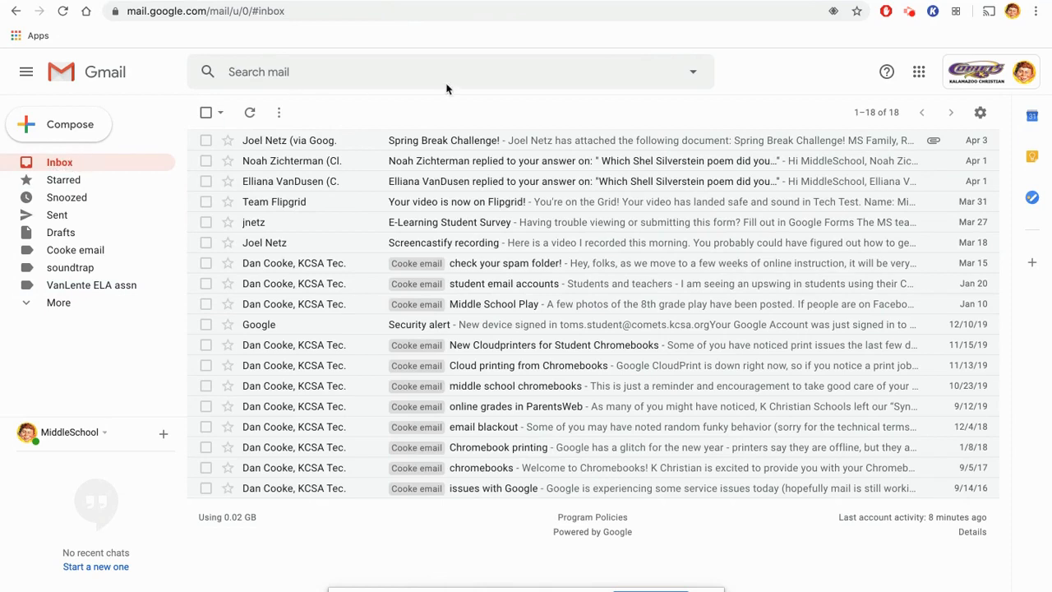
left_click(94, 252)
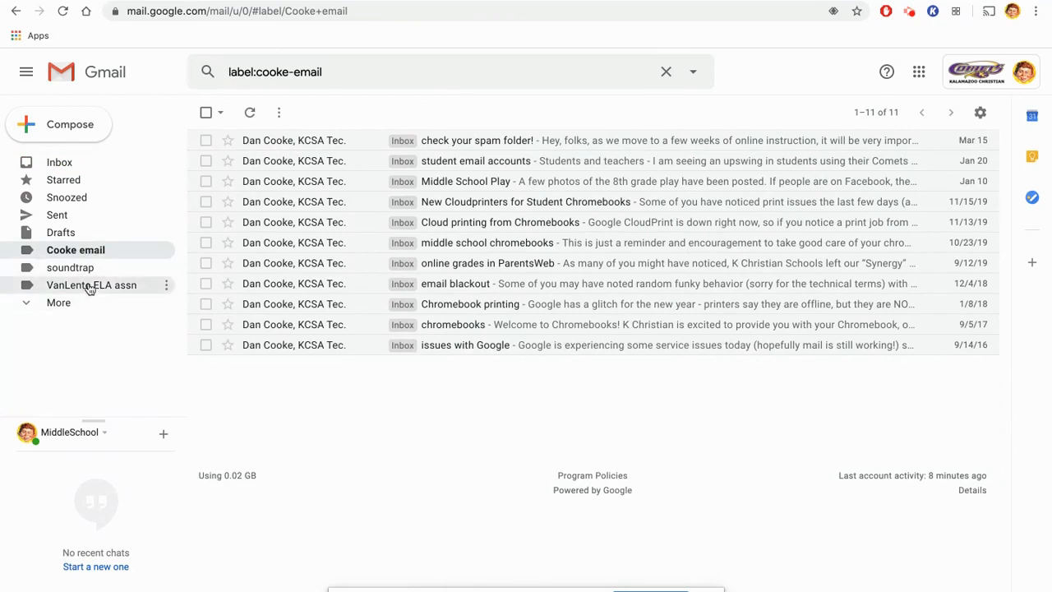
left_click(91, 287)
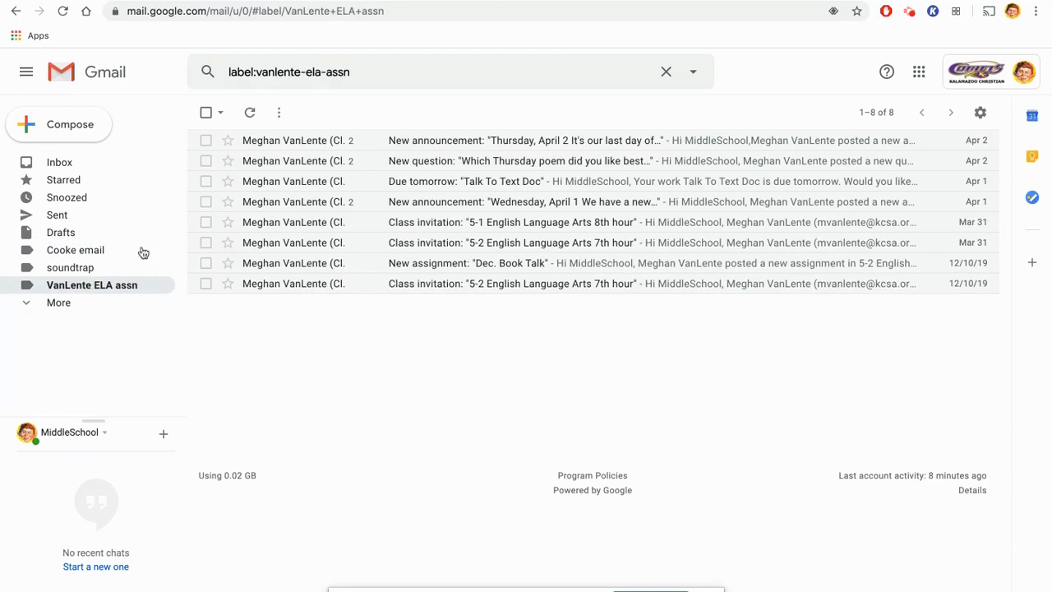
left_click(57, 162)
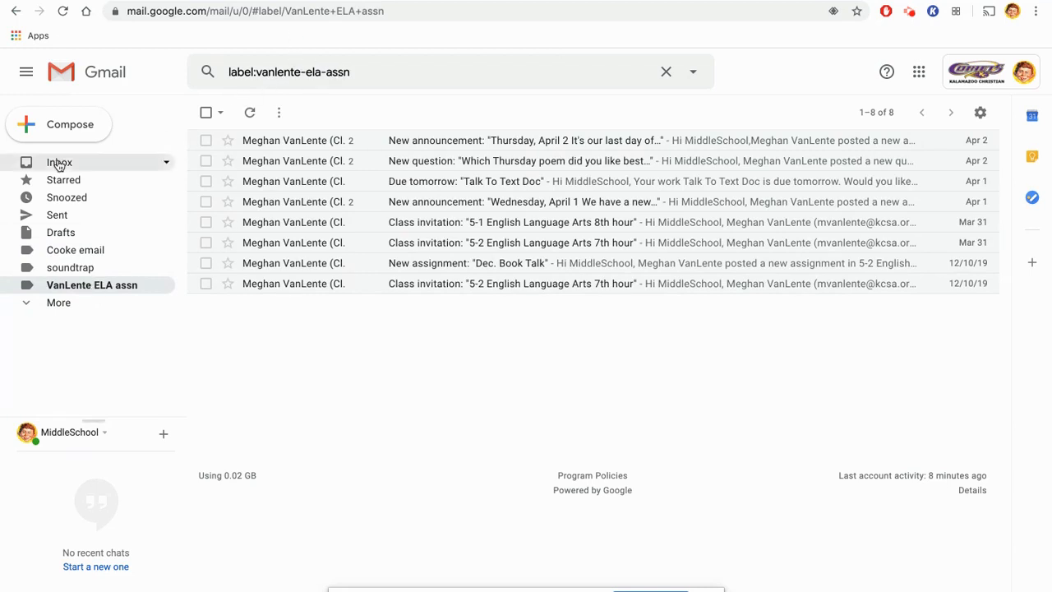
left_click(387, 72)
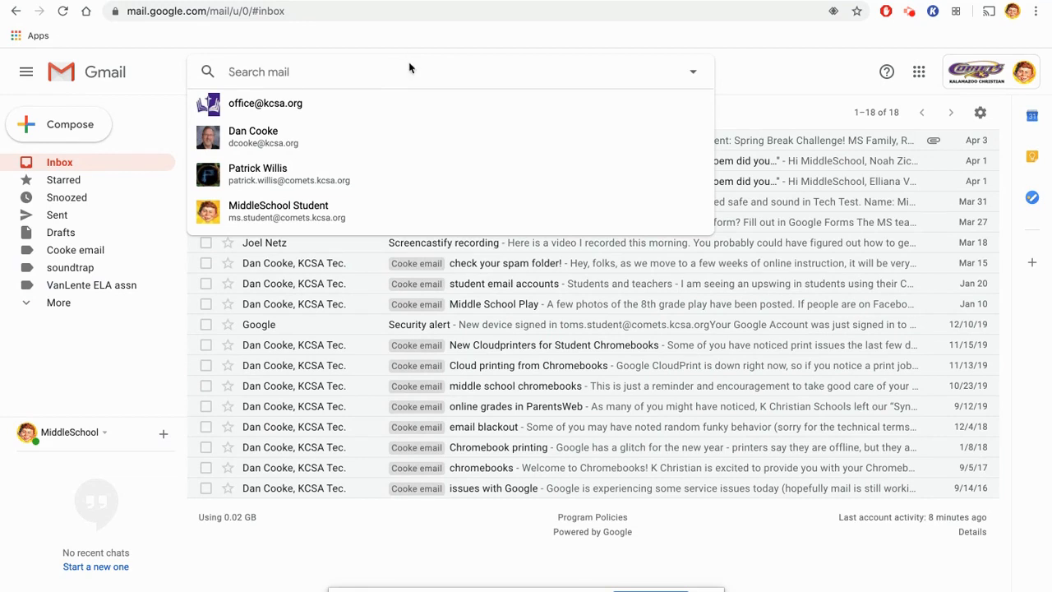
- Search the mail for "printing" and start a filter for messages that have the word "printing"
type("printing")
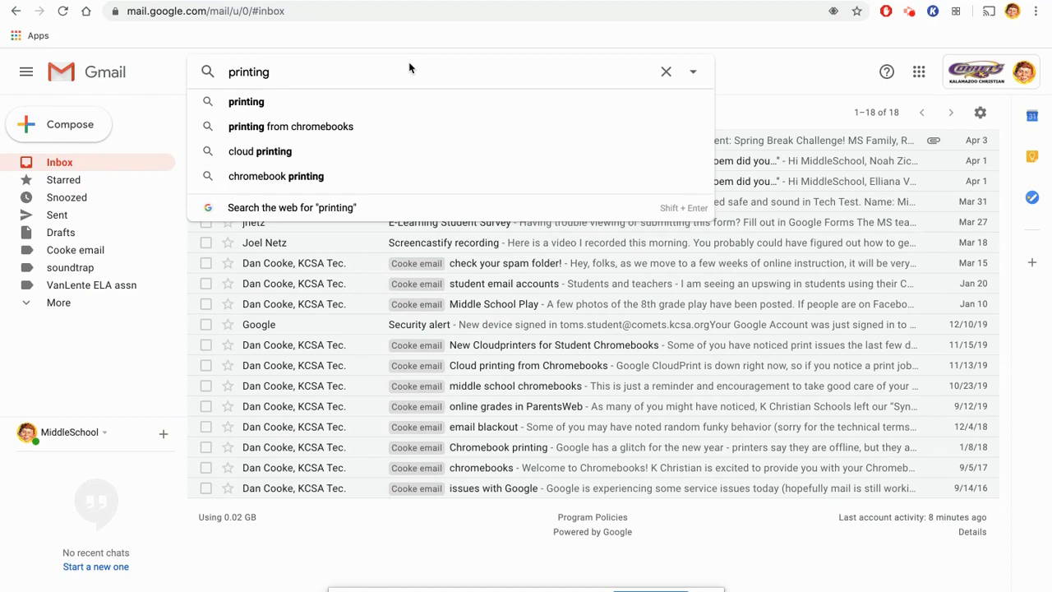
key("Return")
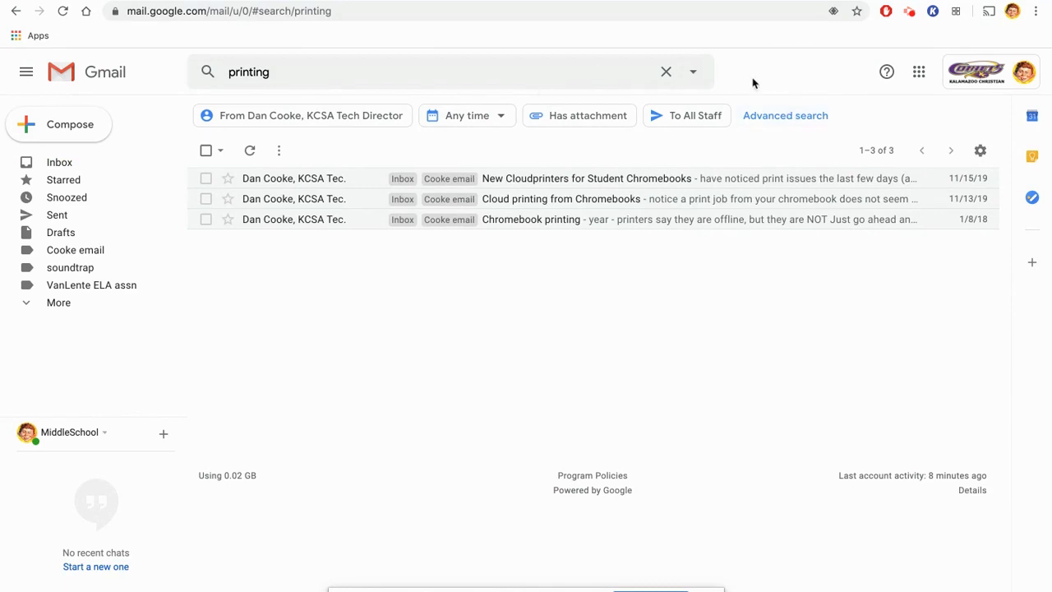
left_click(697, 76)
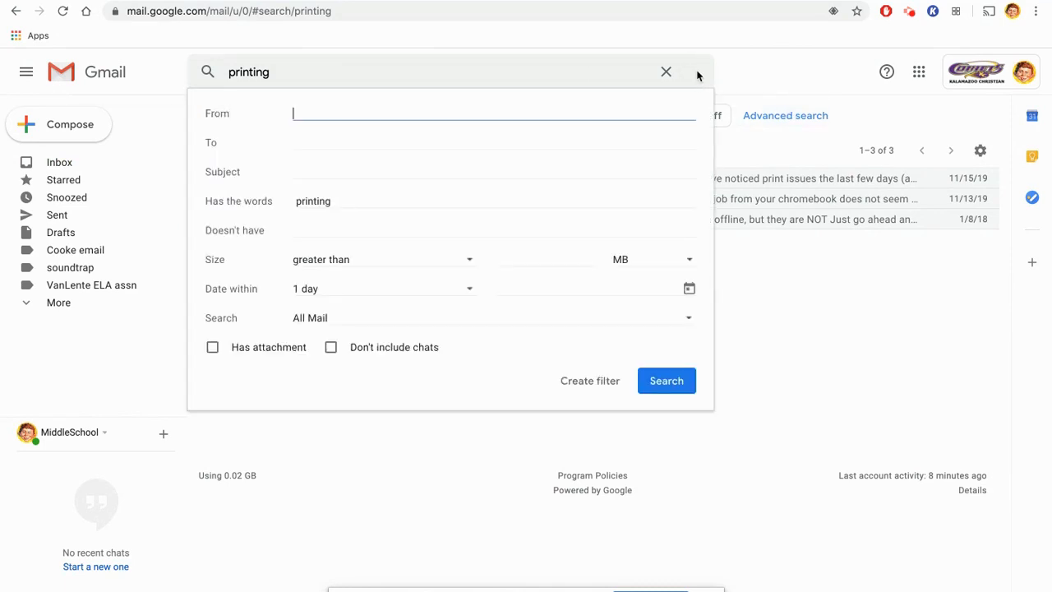
left_click(341, 205)
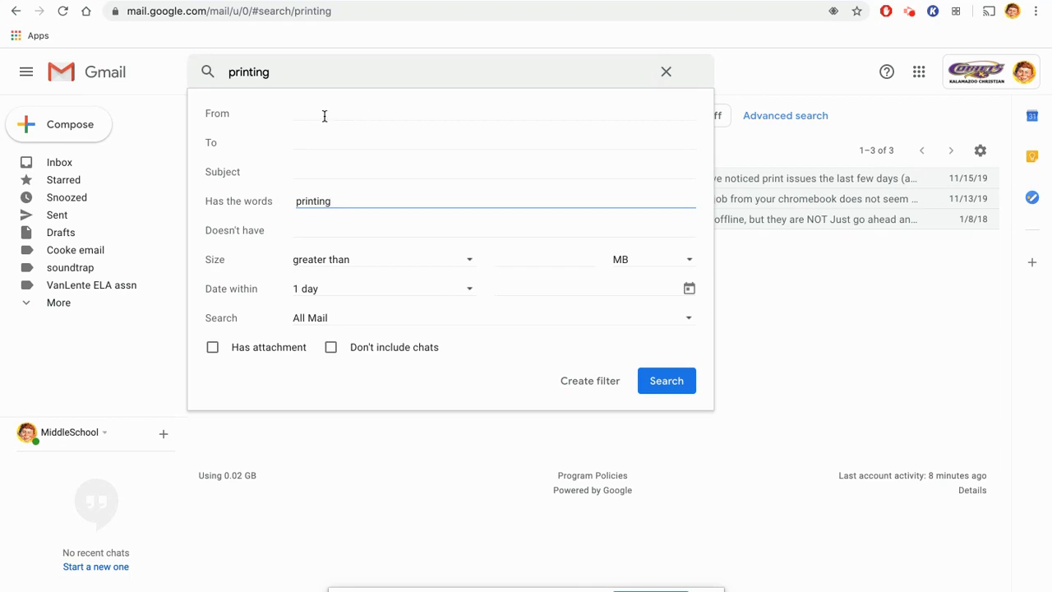
left_click(584, 385)
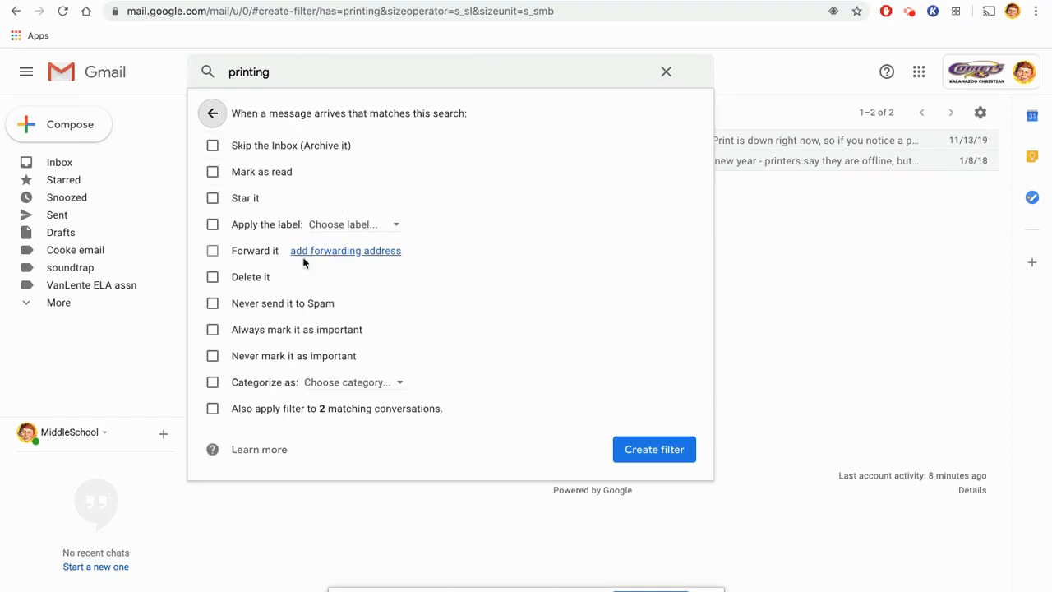
- Create the filter so it applies a new label "printing", also to the existing matching conversations
left_click(212, 225)
left_click(355, 227)
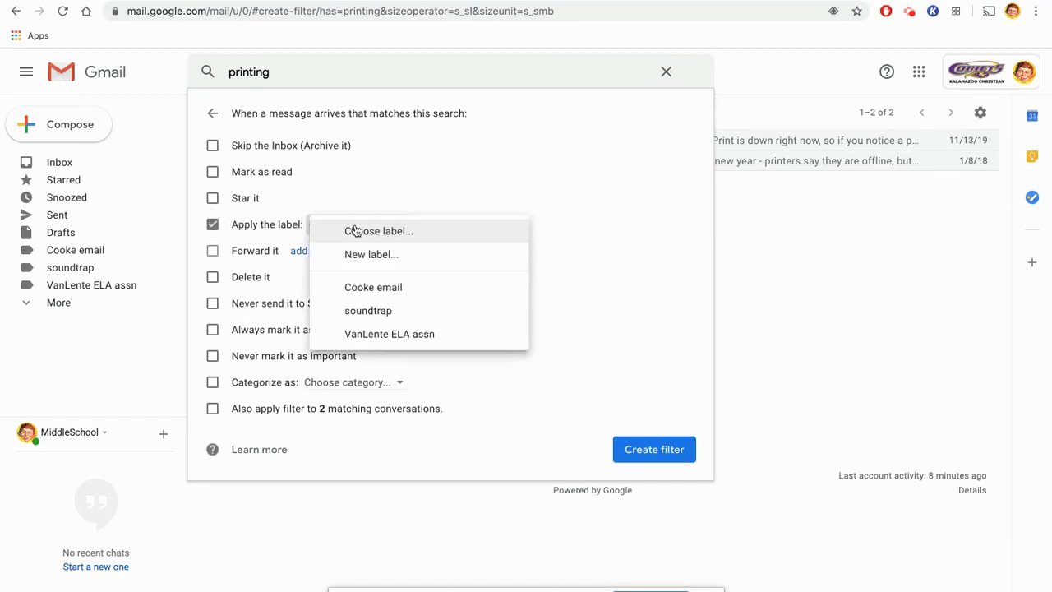
left_click(371, 262)
type("printing")
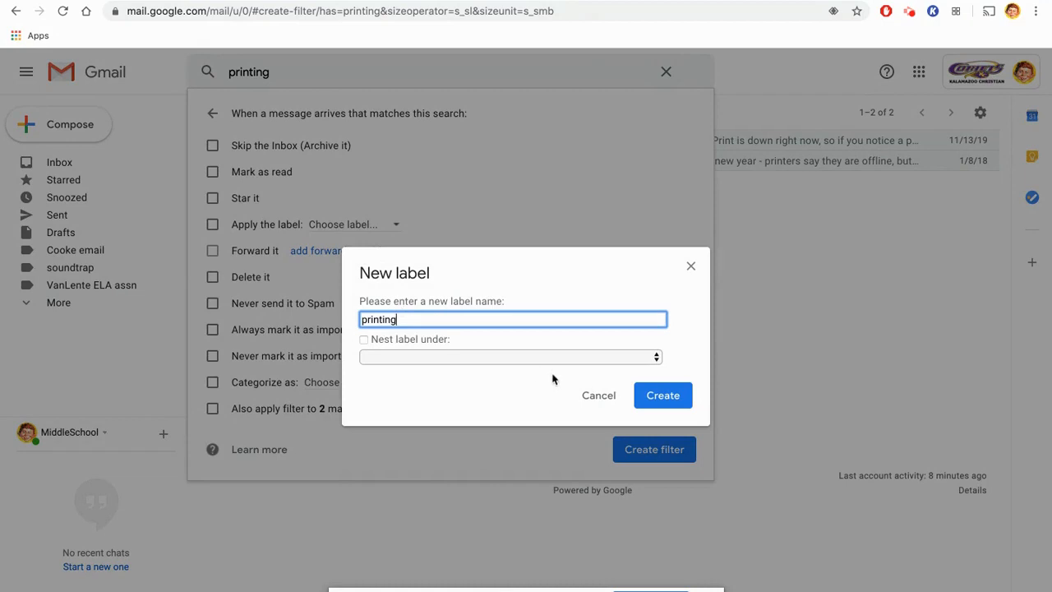
left_click(663, 395)
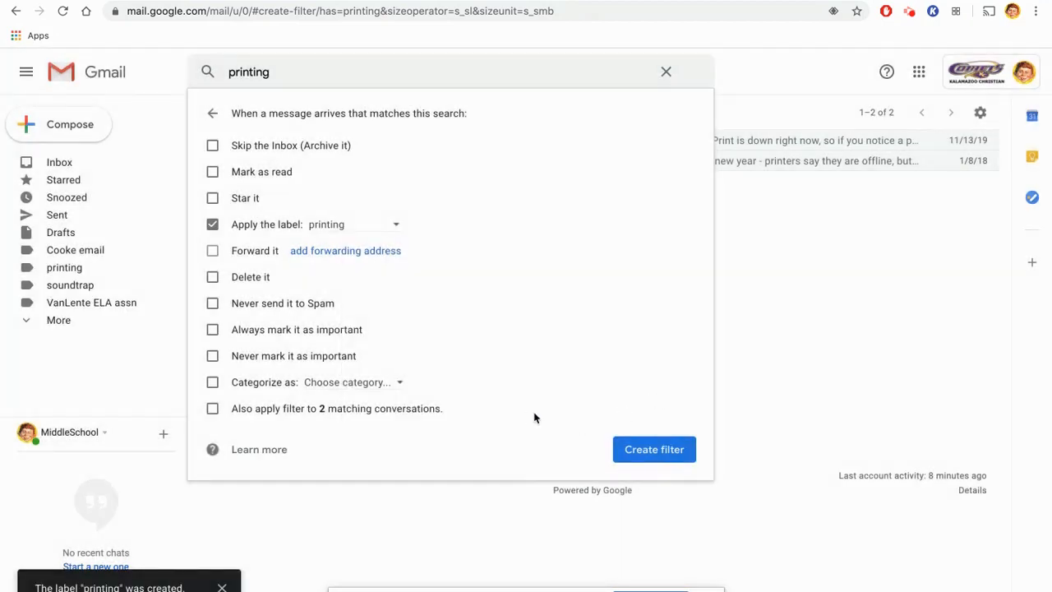
left_click(212, 409)
left_click(637, 450)
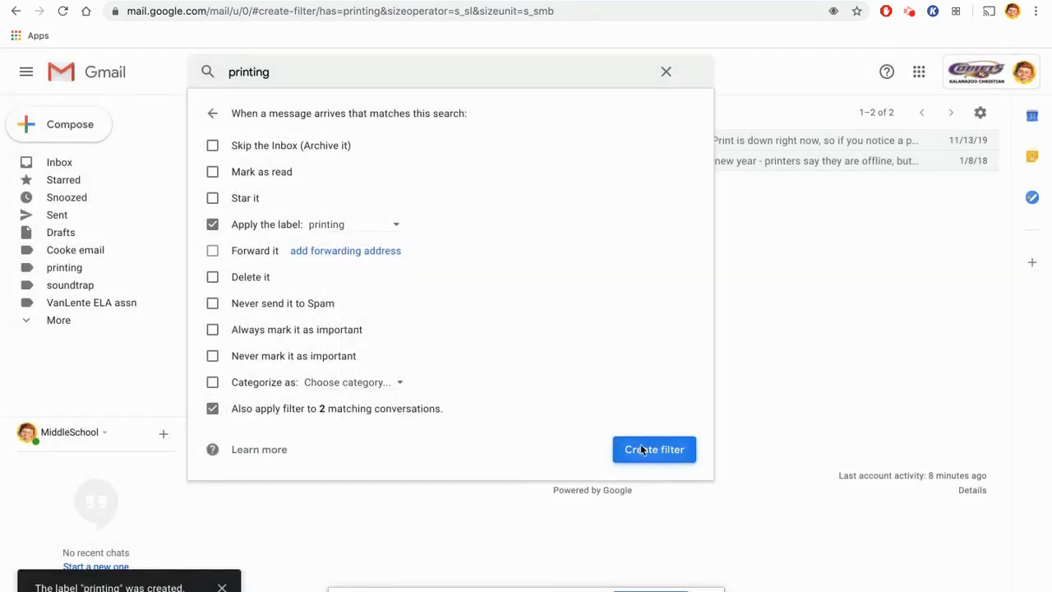
- Check the emails listed under the tech director's label, the ELA label and the new printing label
left_click(67, 254)
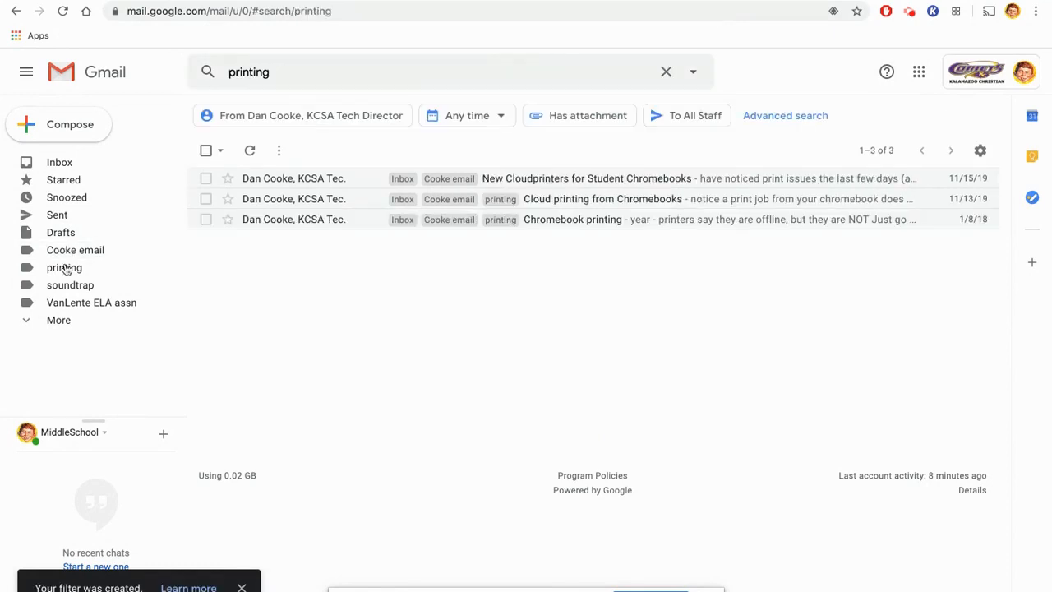
left_click(69, 304)
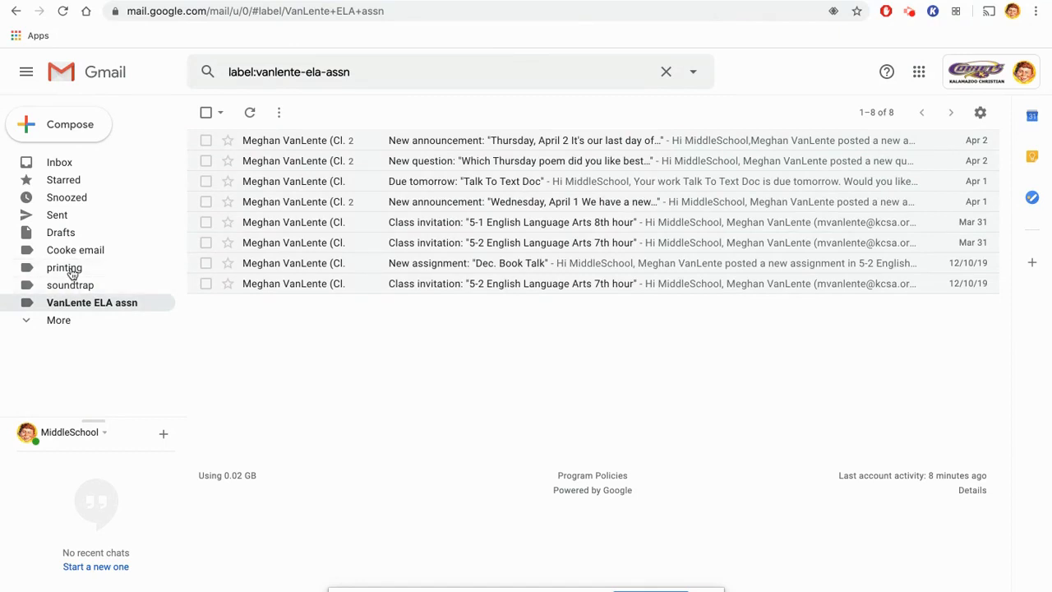
left_click(72, 273)
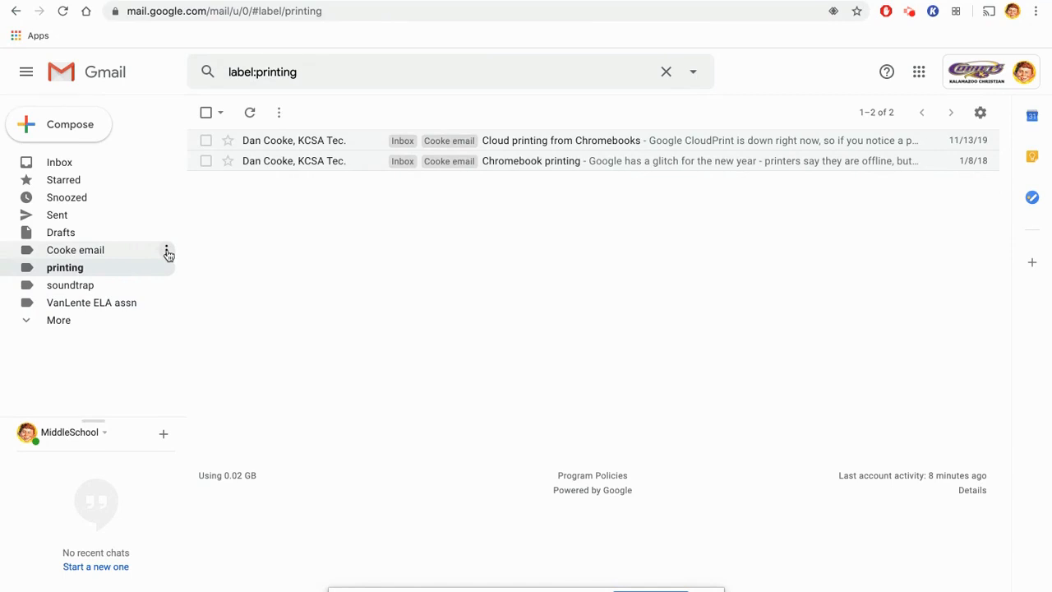
- Color the tech director's label red-orange and the printing label light orange
left_click(167, 252)
mouse_move(213, 276)
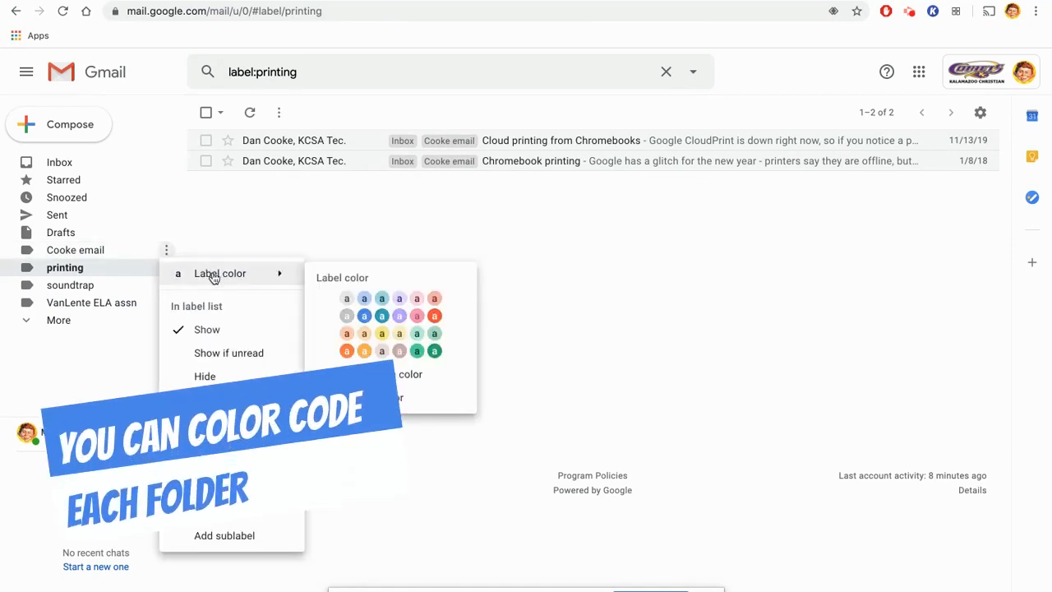
left_click(435, 316)
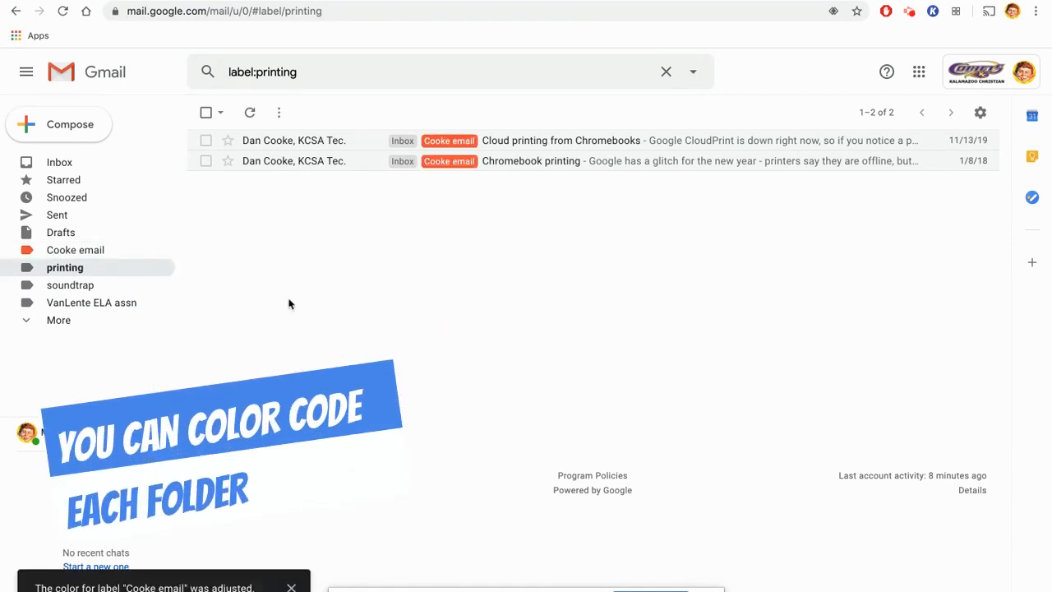
left_click(167, 268)
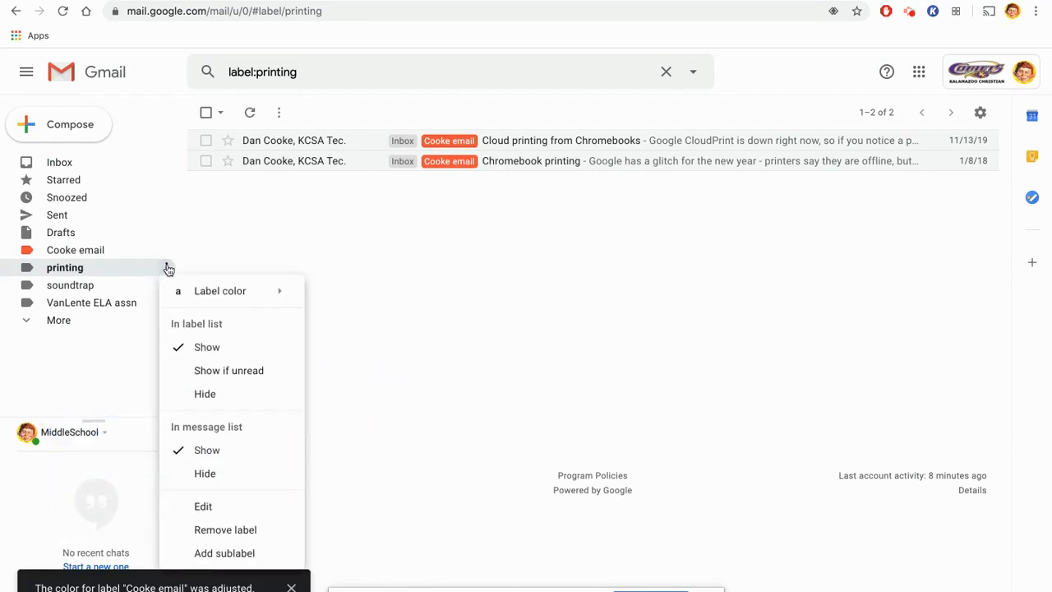
mouse_move(216, 301)
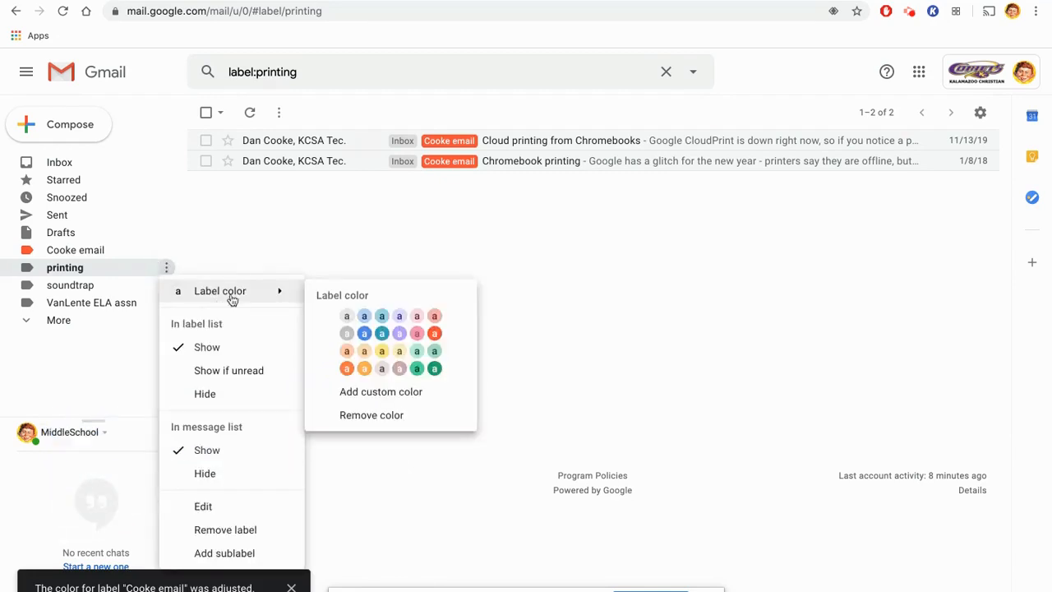
left_click(365, 369)
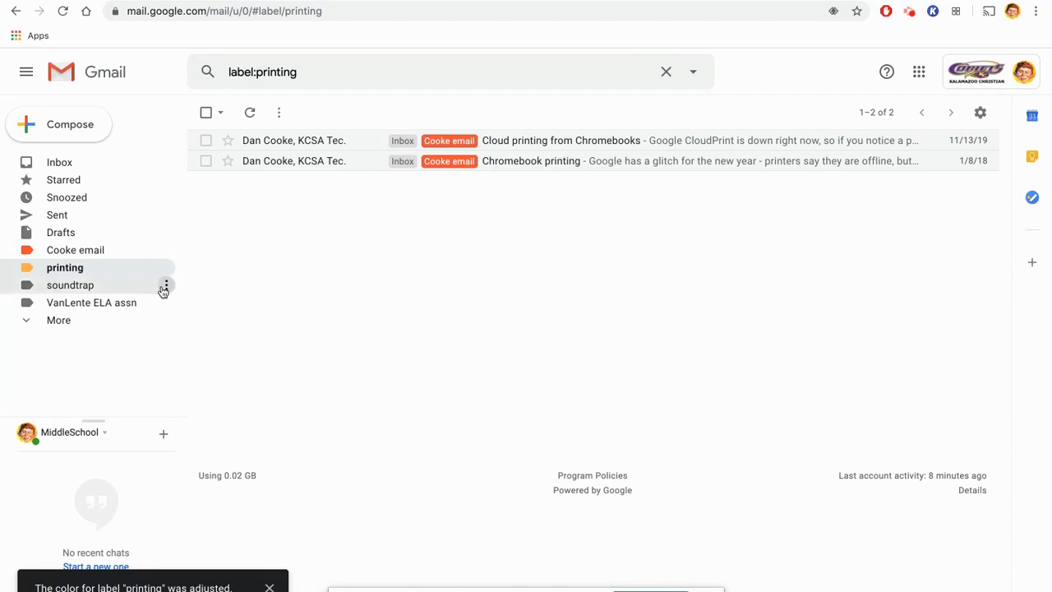
- Color the soundtrap label light mint green and the ELA label blue
left_click(166, 286)
mouse_move(246, 309)
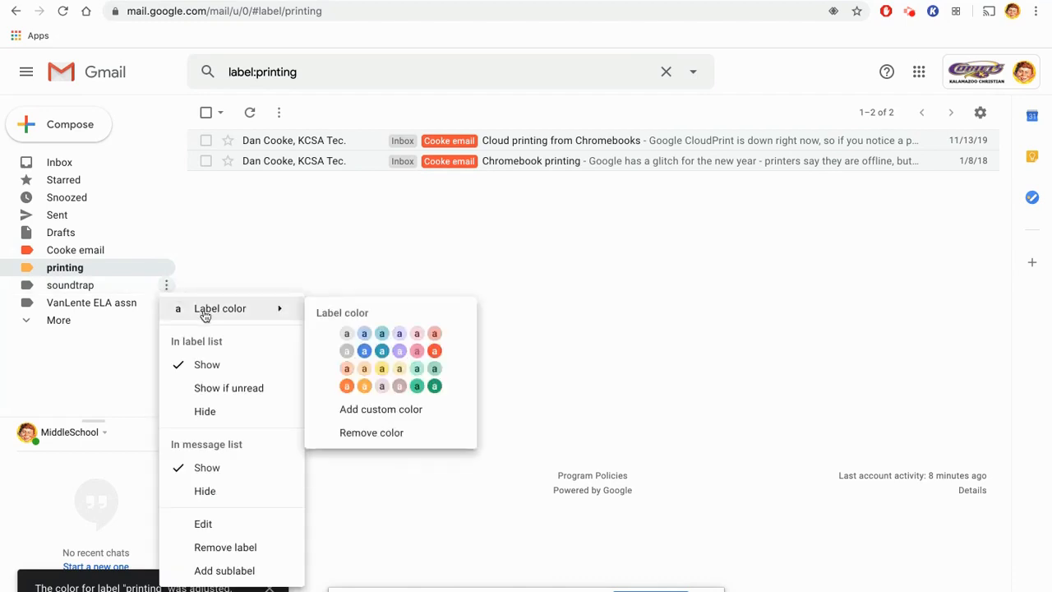
left_click(417, 369)
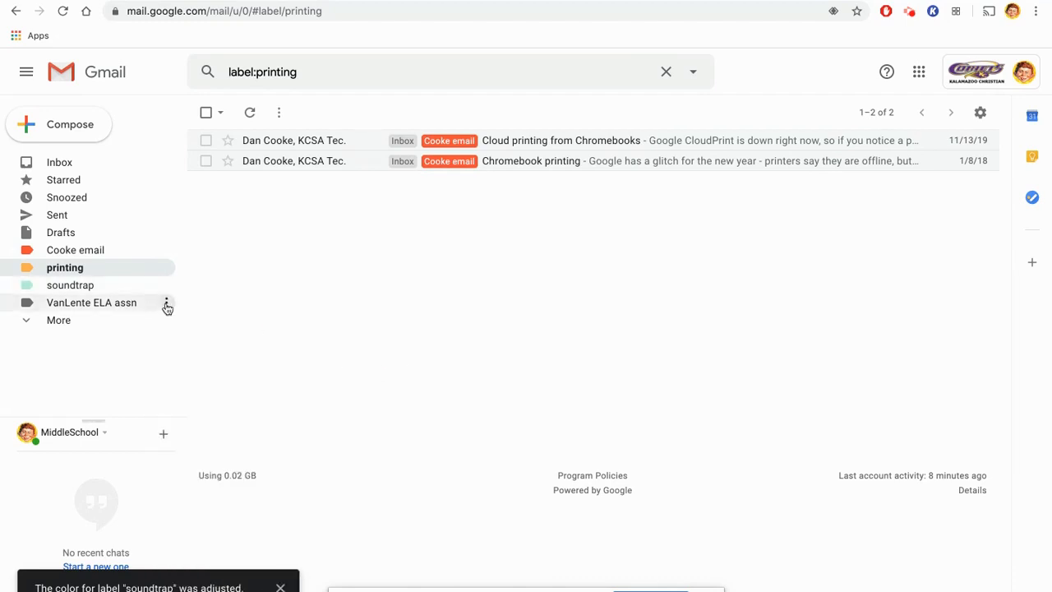
left_click(166, 304)
mouse_move(263, 331)
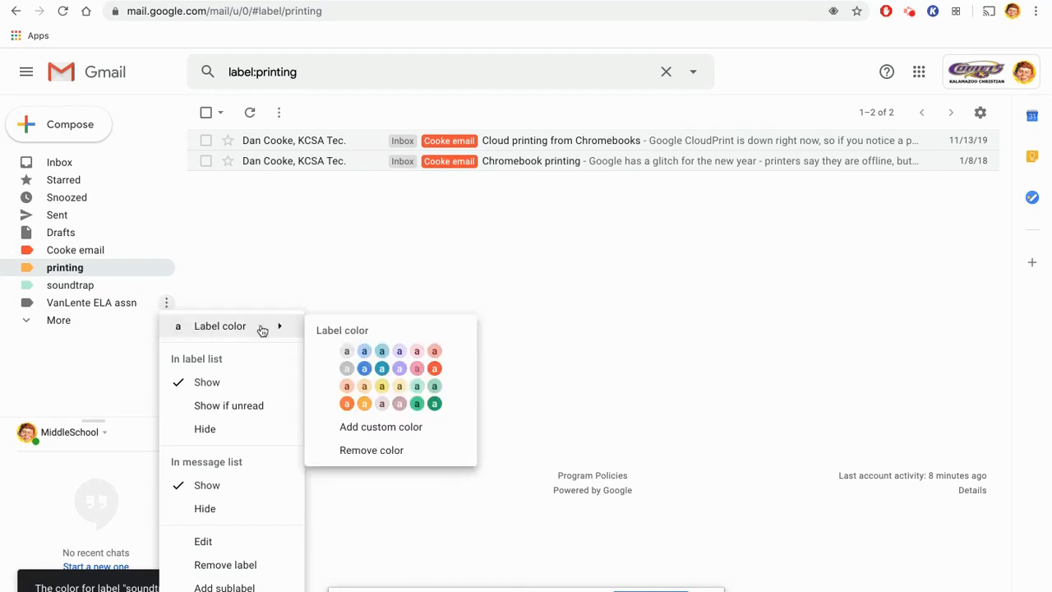
left_click(367, 370)
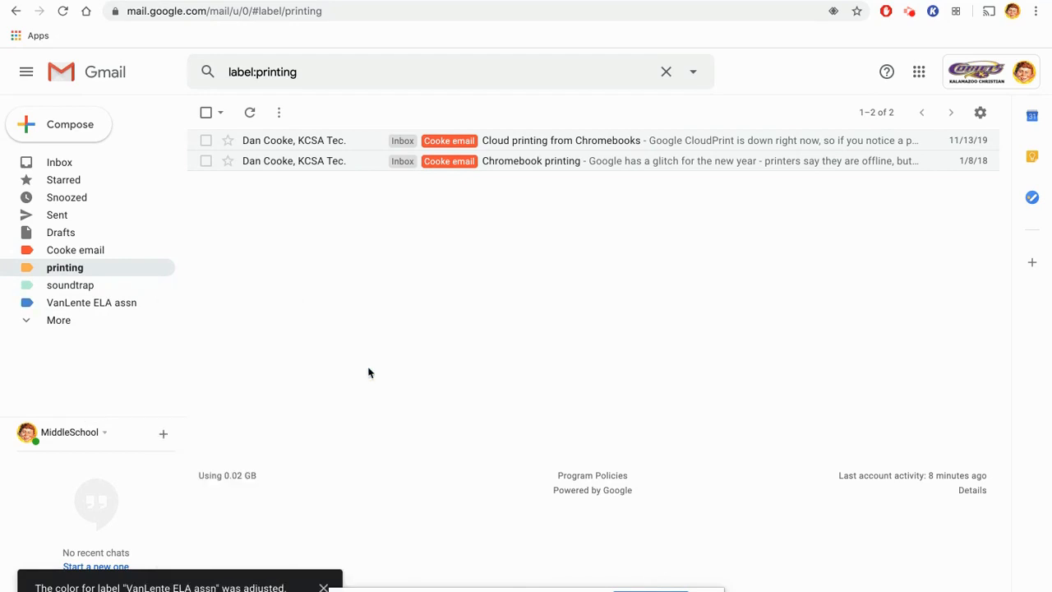
- View the colored label on the ELA emails, from the "Thursday, April 2" announcement to the "Which Thursday poem" question
left_click(129, 305)
left_click(457, 141)
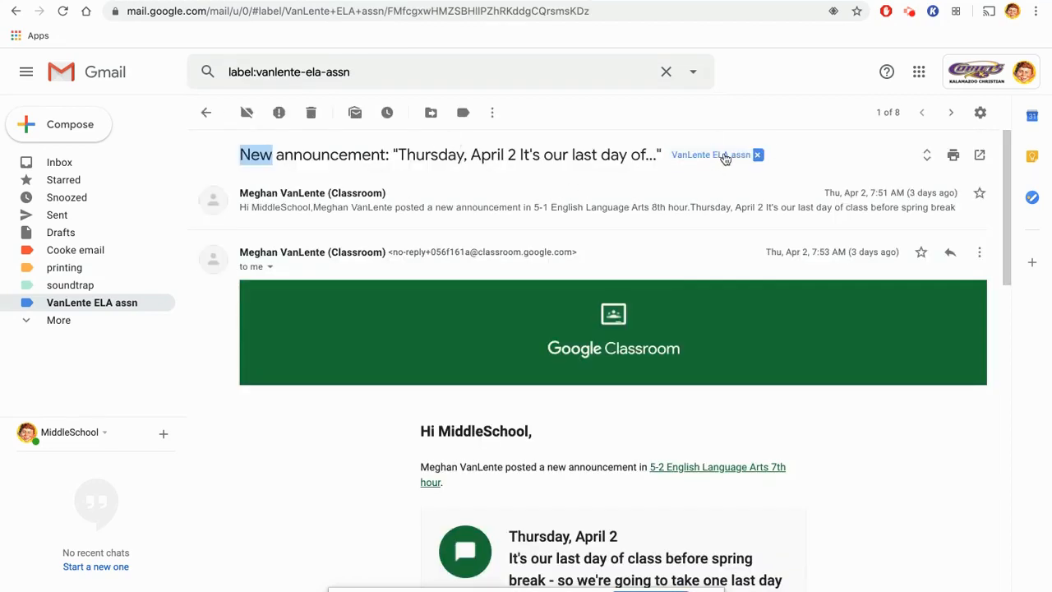
left_click(951, 112)
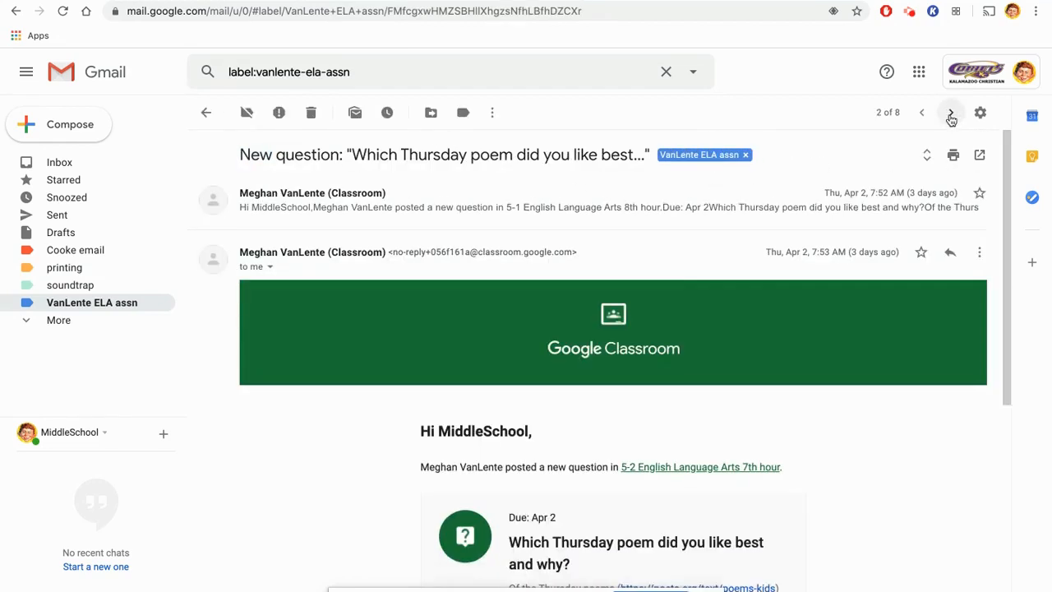
- Browse the tech director's label from "student email accounts" to "Cloud printing from Chromebooks" to view the colored labels, and return to the inbox
left_click(102, 250)
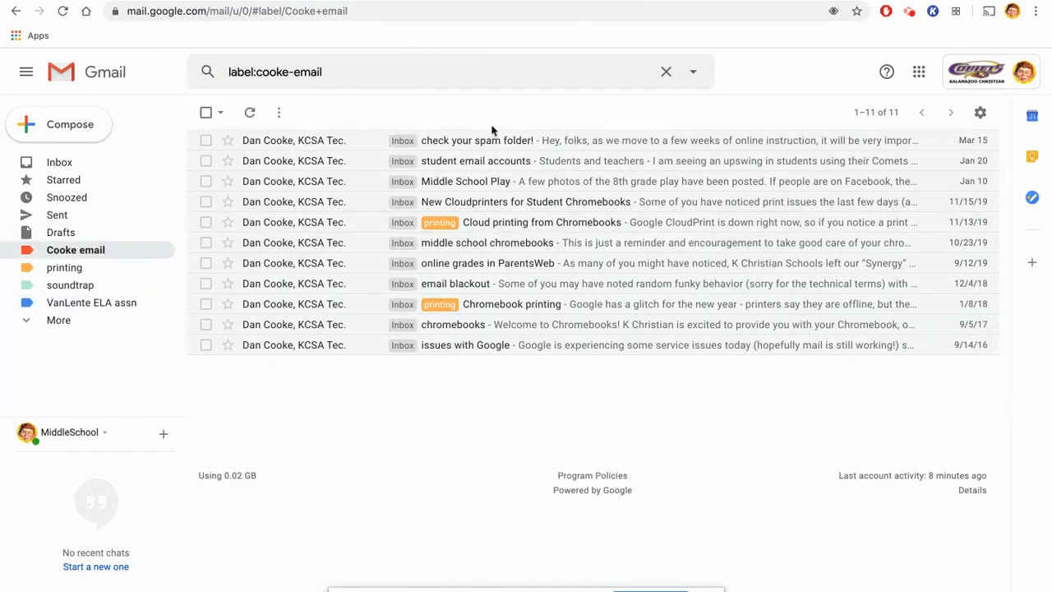
left_click(487, 164)
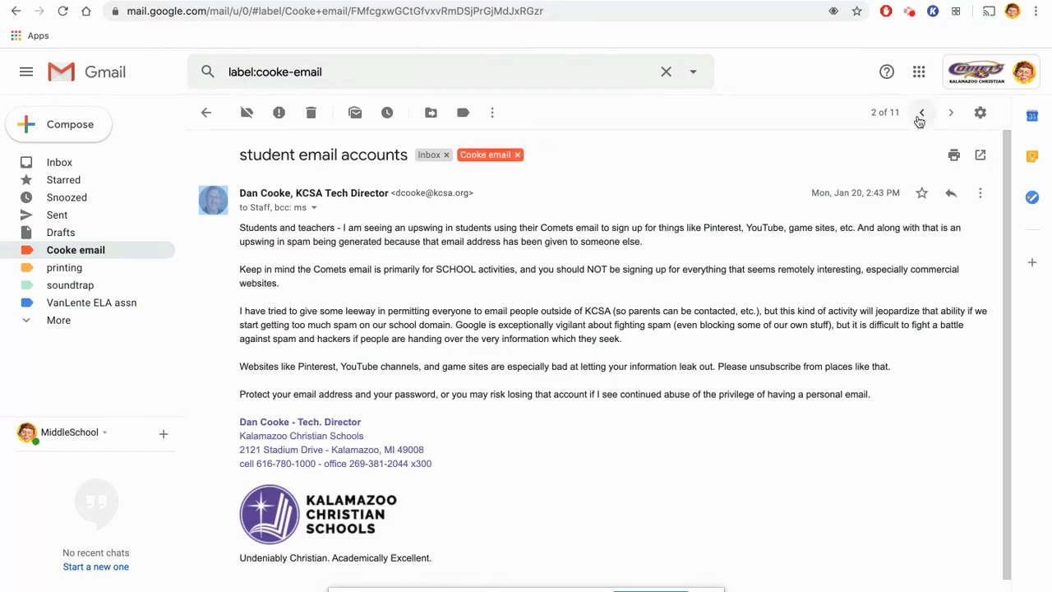
left_click(951, 113)
left_click(950, 112)
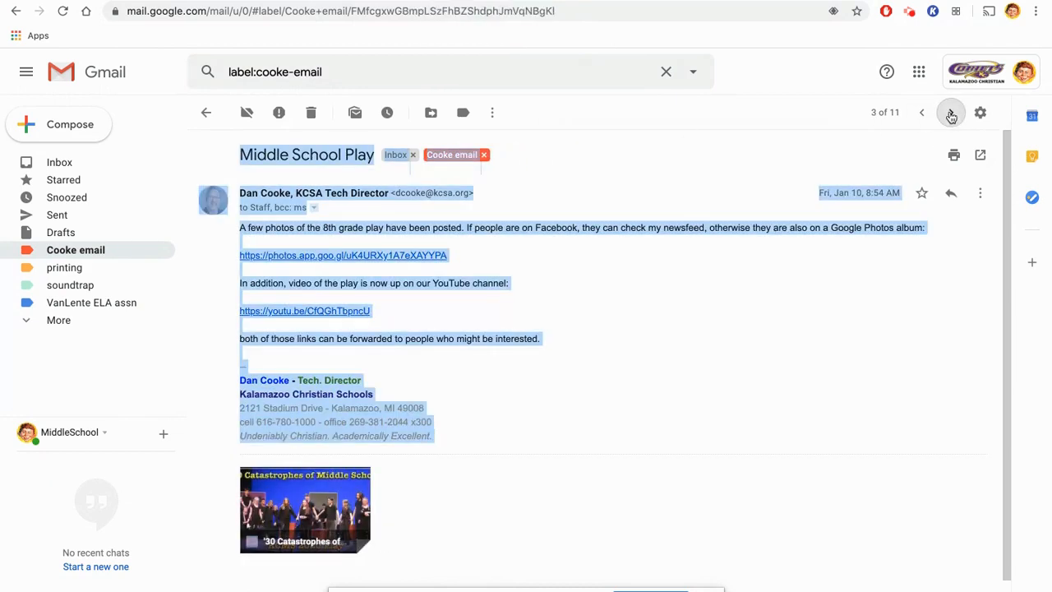
left_click(951, 112)
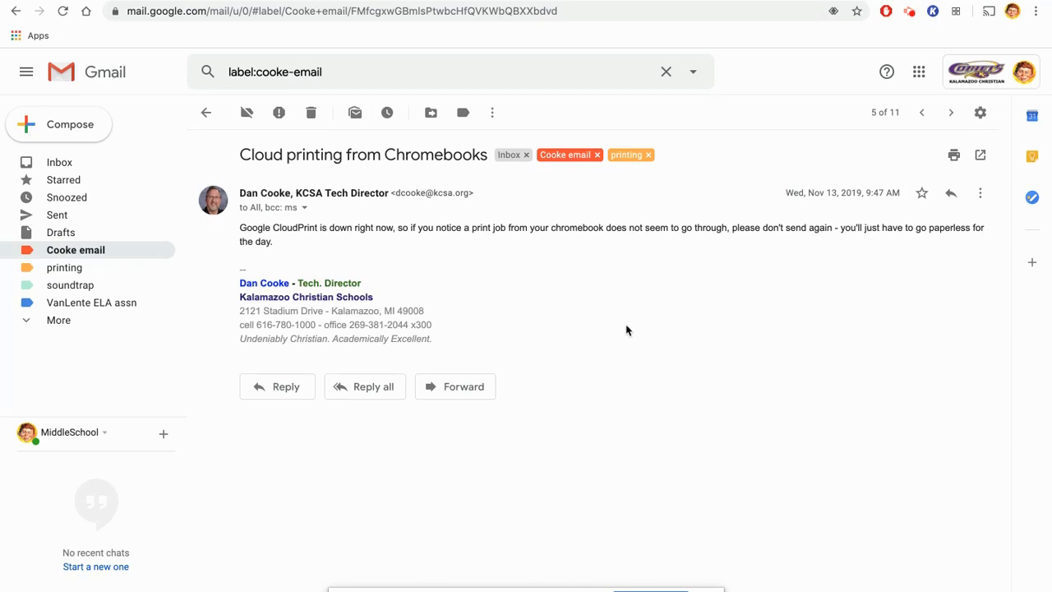
left_click(50, 162)
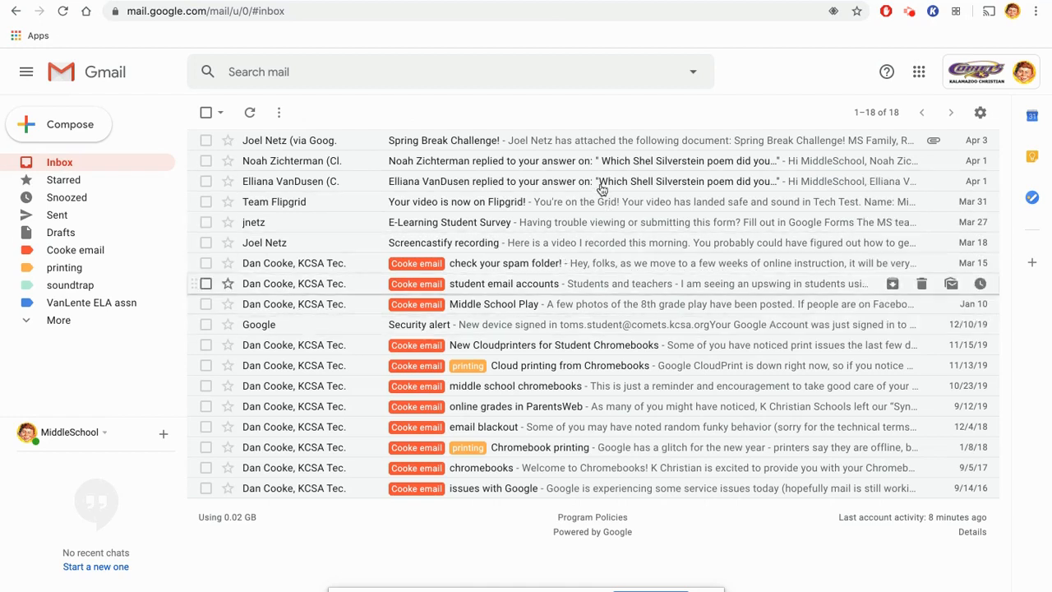